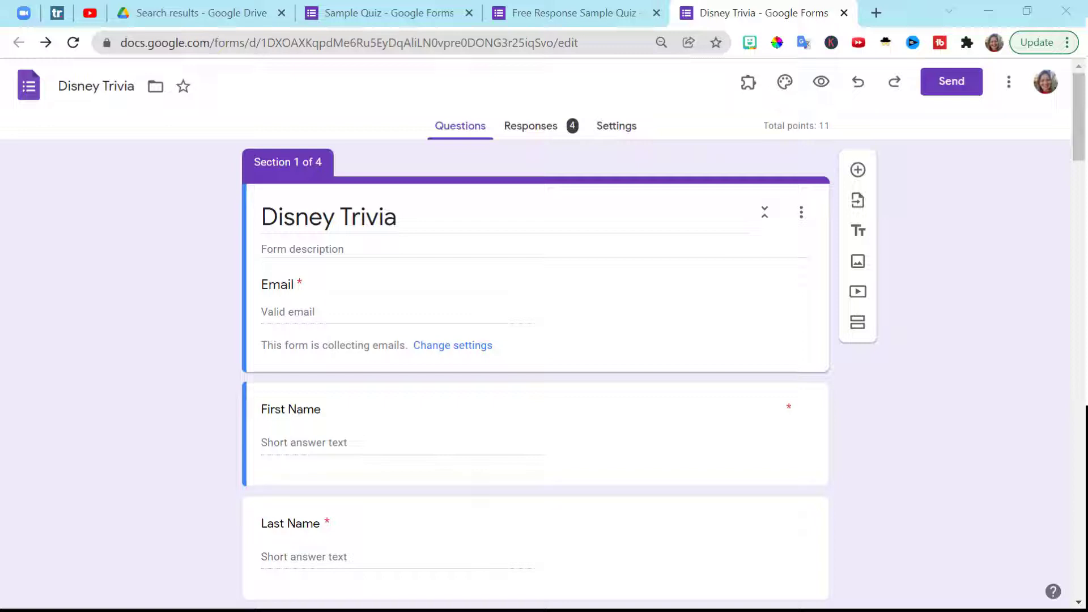
# Step: Review the Disney Trivia summary: 4 responses, median 2/11, range 1–3 points
pyautogui.click(527, 130)
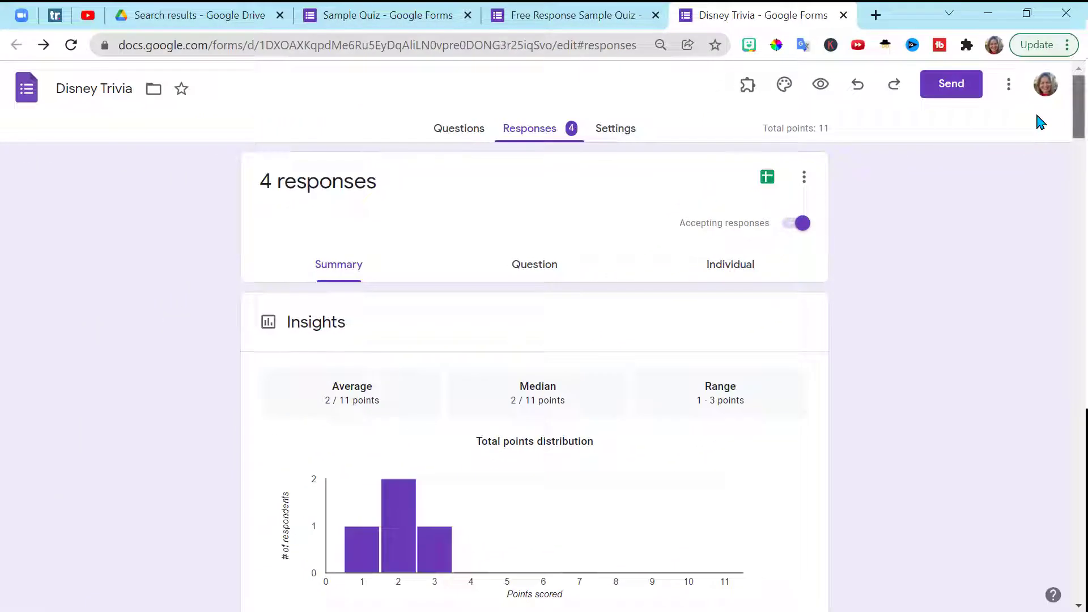
pyautogui.scroll(-2, 1041, 122)
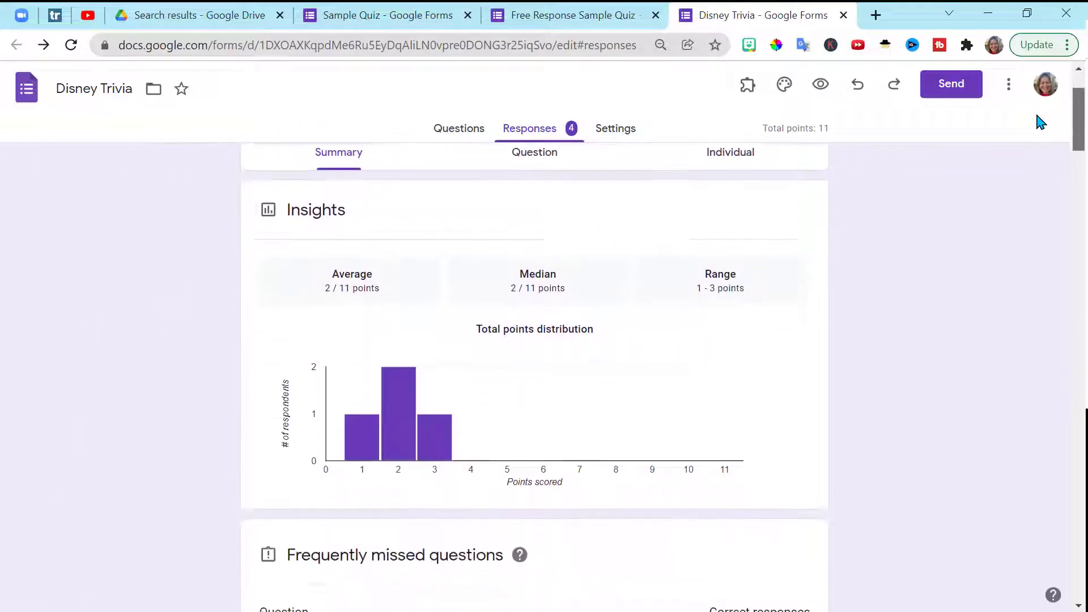
pyautogui.scroll(-5, 1038, 120)
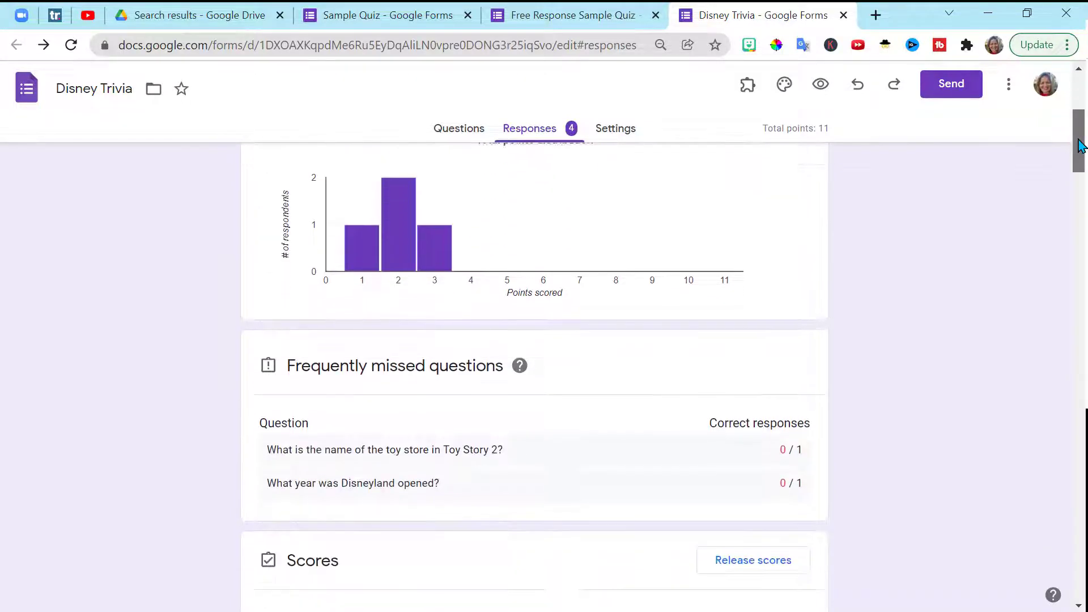
pyautogui.moveTo(1079, 146); pyautogui.dragTo(1085, 105)
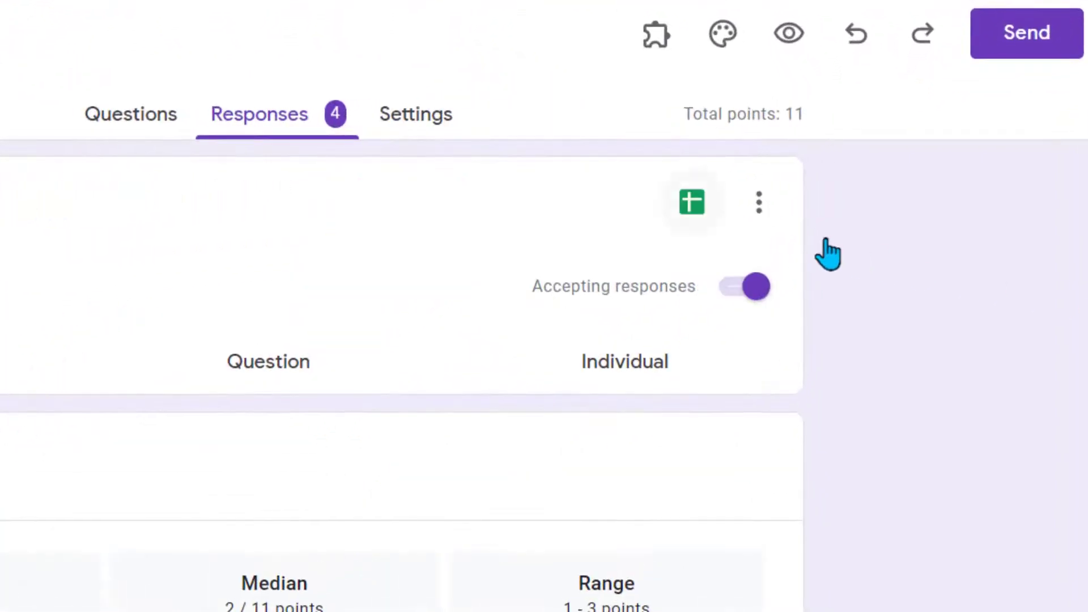
# Step: Link the responses to a new 'Disney Trivia (Responses)' spreadsheet
pyautogui.click(692, 204)
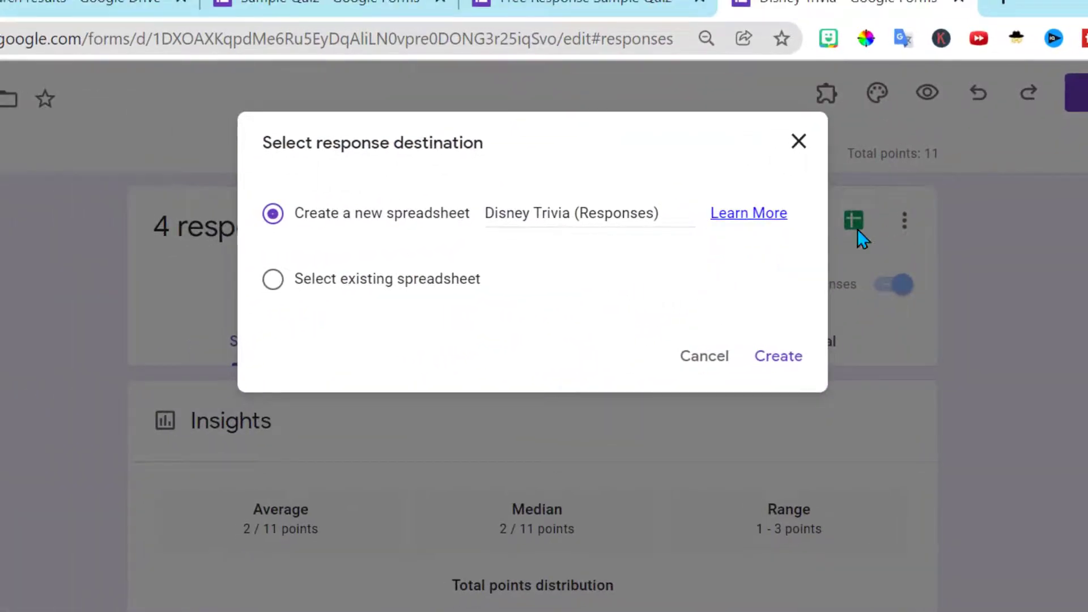
pyautogui.click(778, 356)
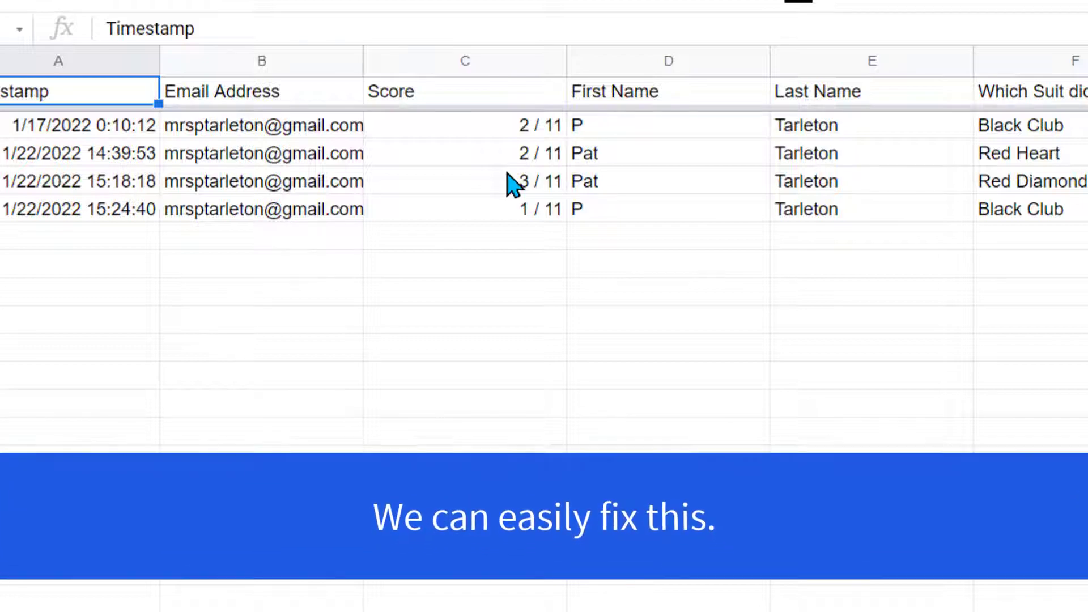
# Step: Split column C's scores with a custom '/' separator into points earned and 11
pyautogui.click(502, 61)
pyautogui.click(245, 87)
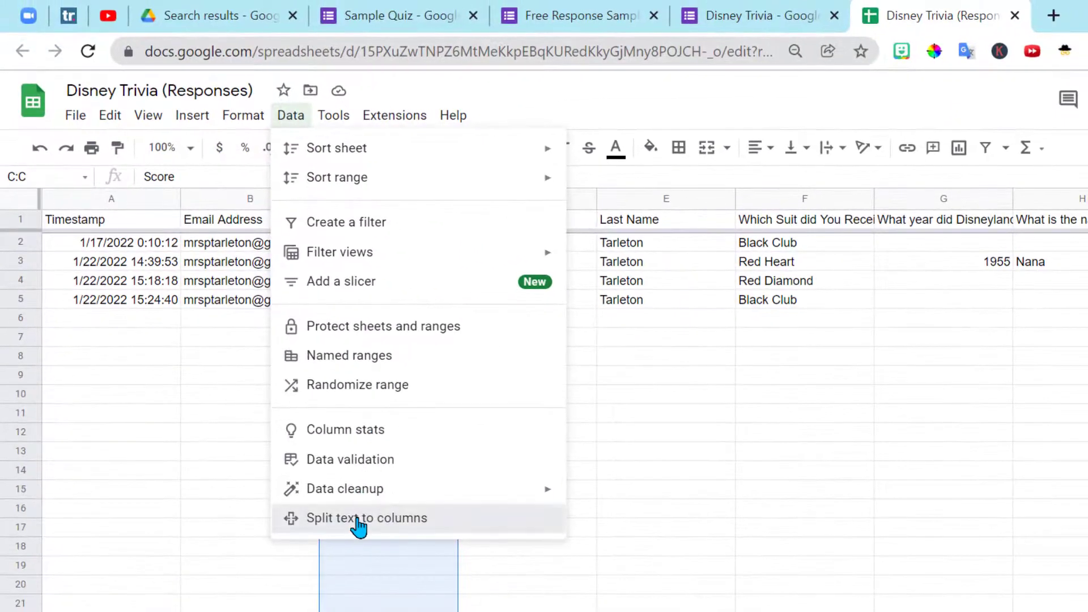
pyautogui.click(357, 518)
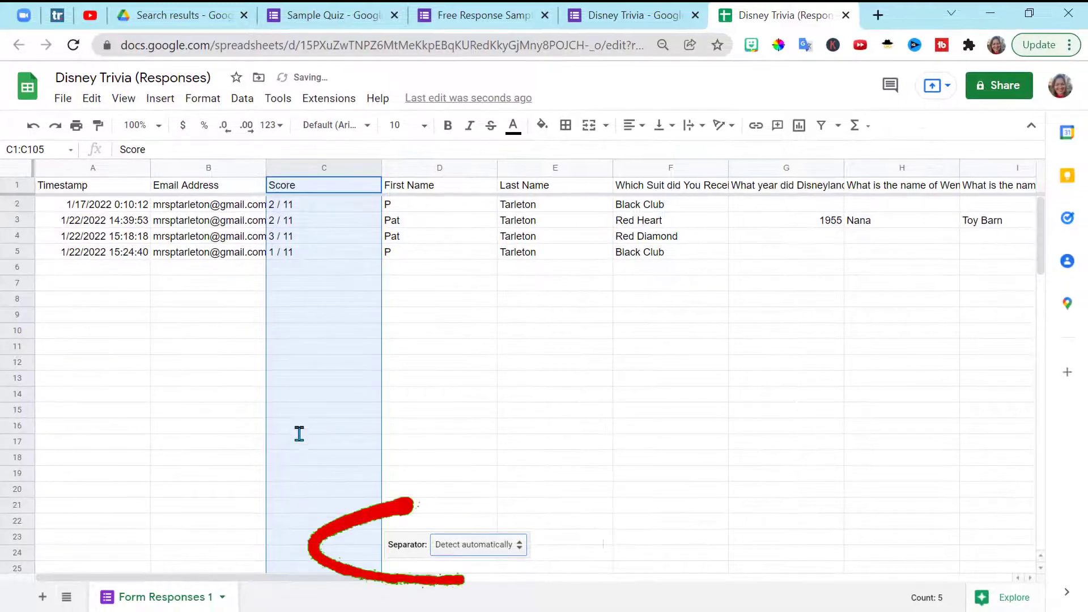
pyautogui.click(502, 547)
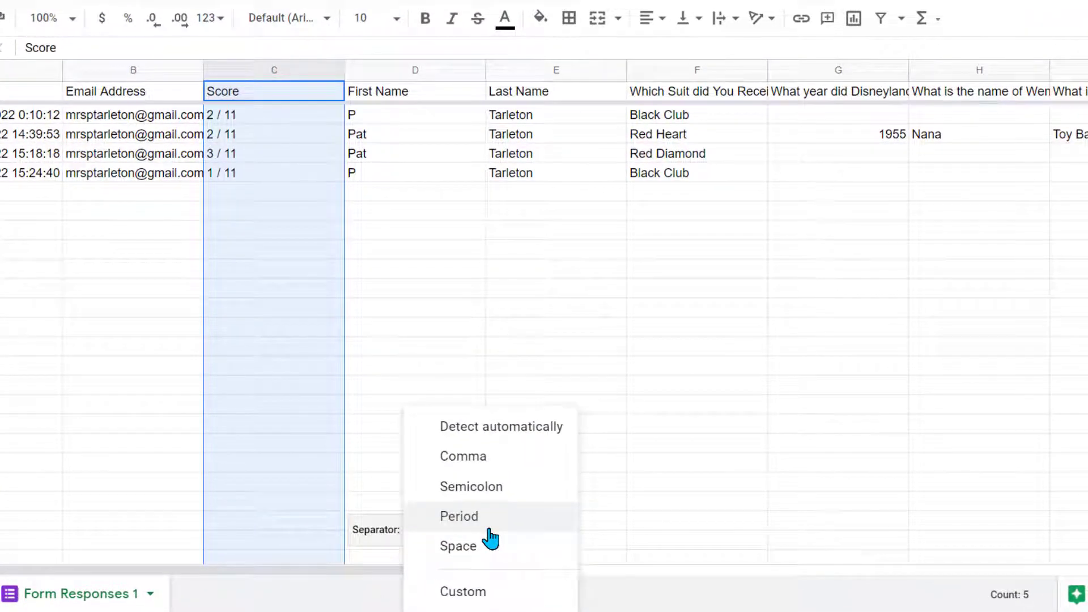
pyautogui.click(483, 592)
pyautogui.write('/')
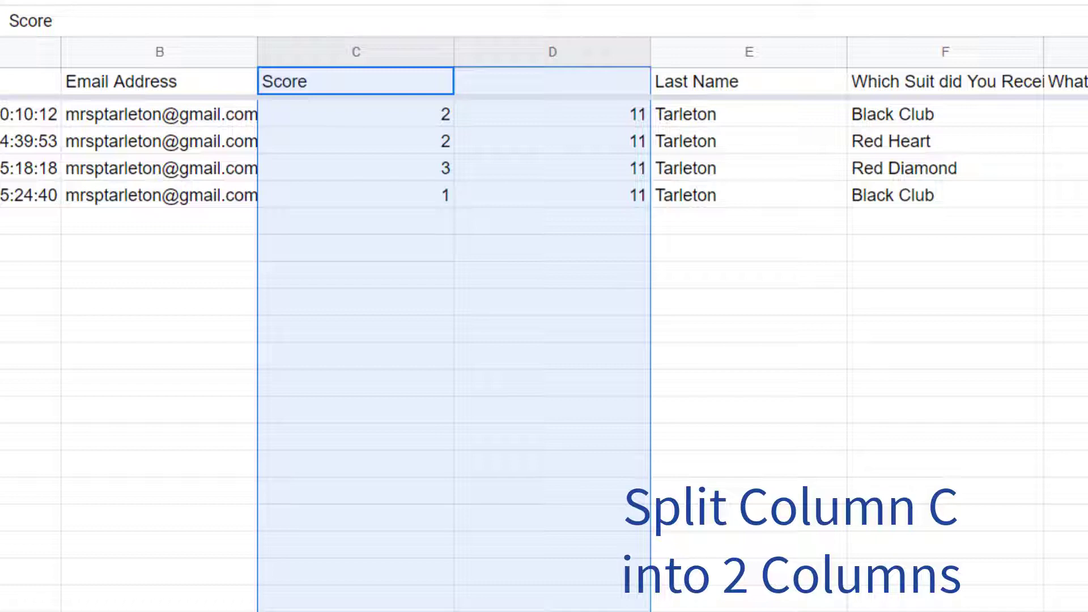
# Step: Insert one blank column to the left of the Score column
pyautogui.click(425, 60)
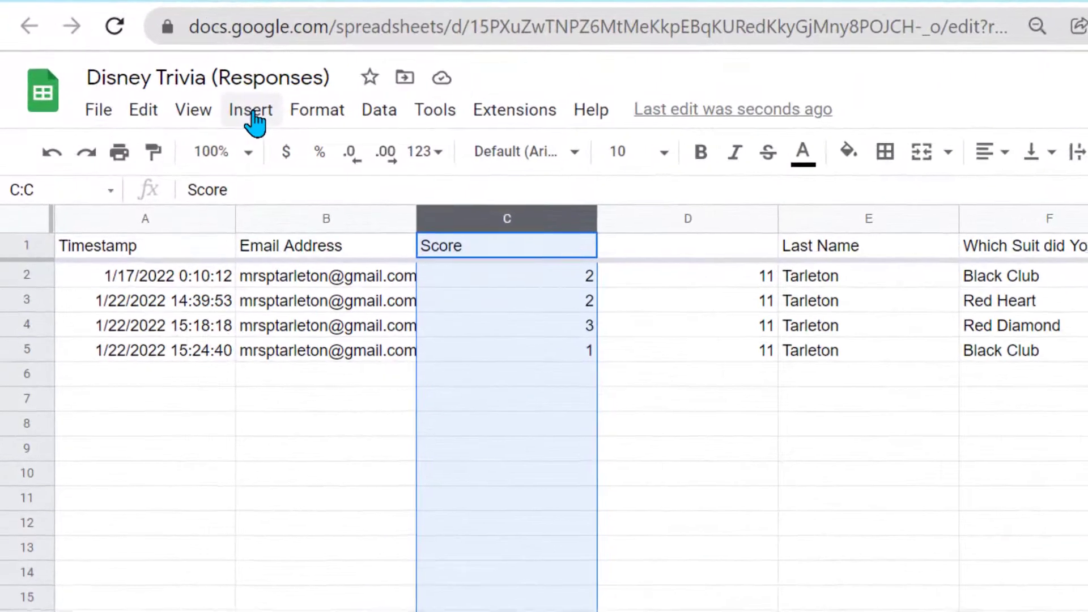
pyautogui.click(255, 120)
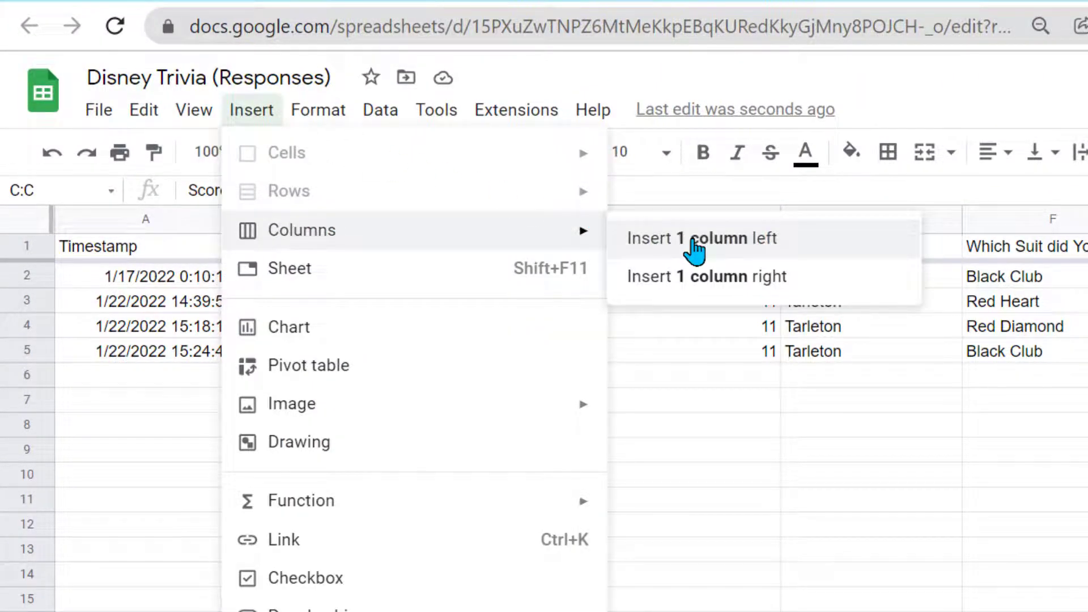
pyautogui.click(693, 244)
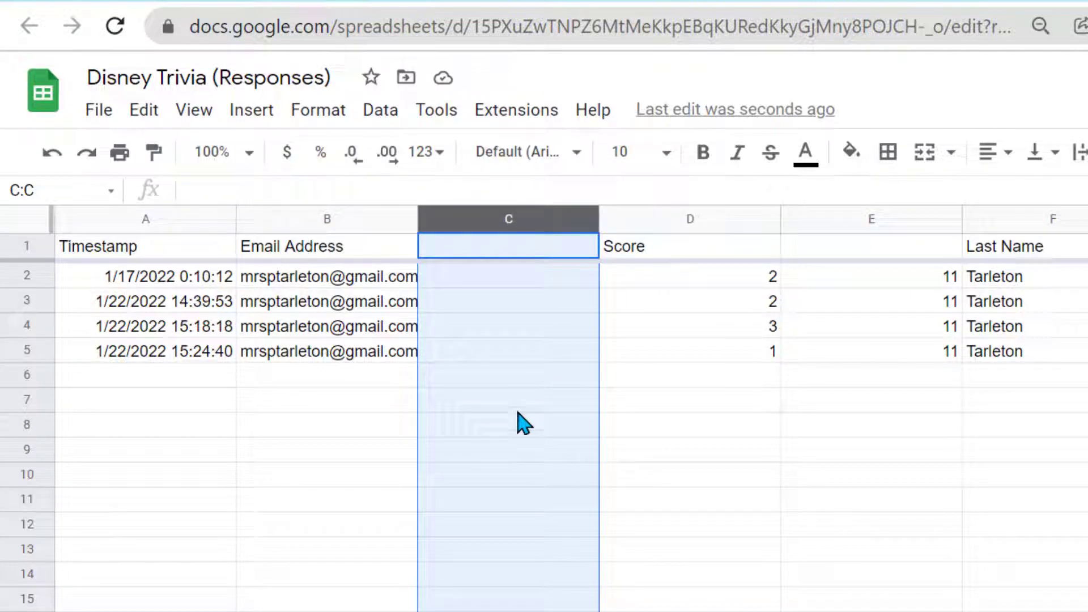
pyautogui.click(522, 285)
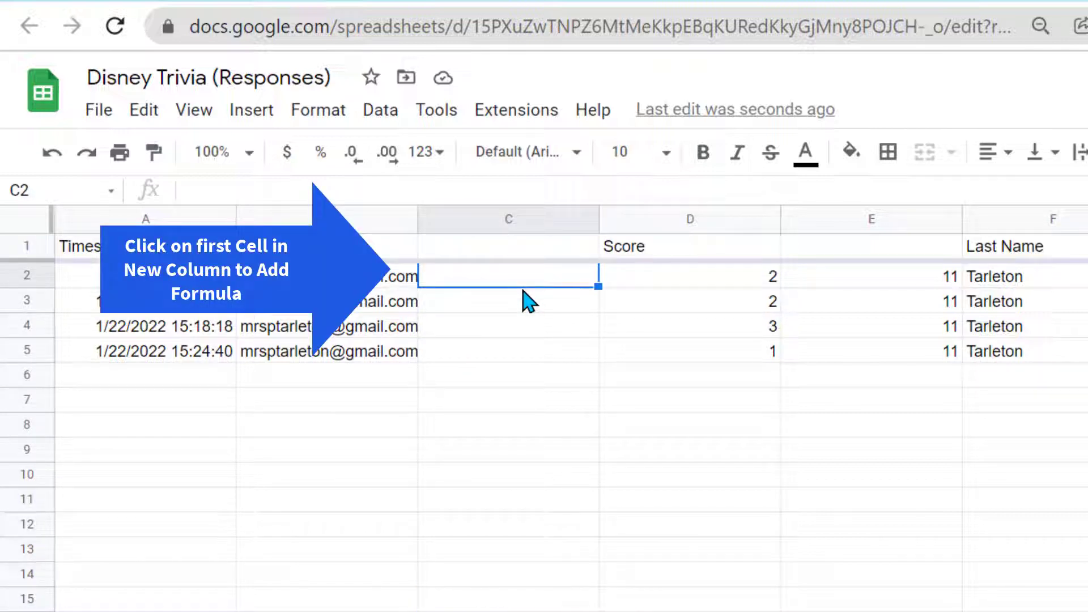
# Step: Enter =(D2/3)*100 in C2, giving 66.66666667
pyautogui.write('=(')
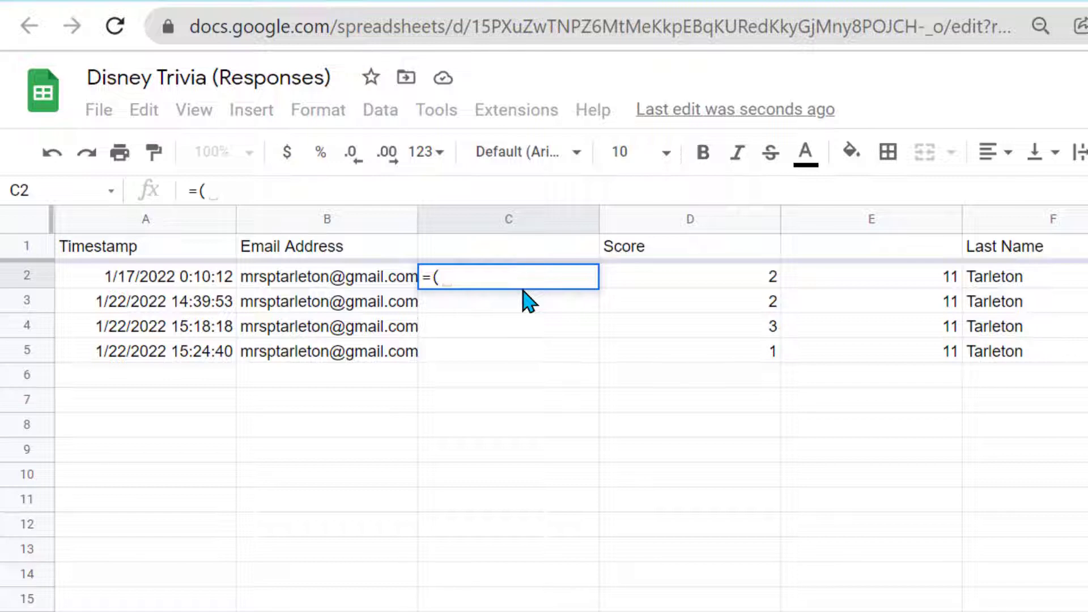
pyautogui.click(656, 285)
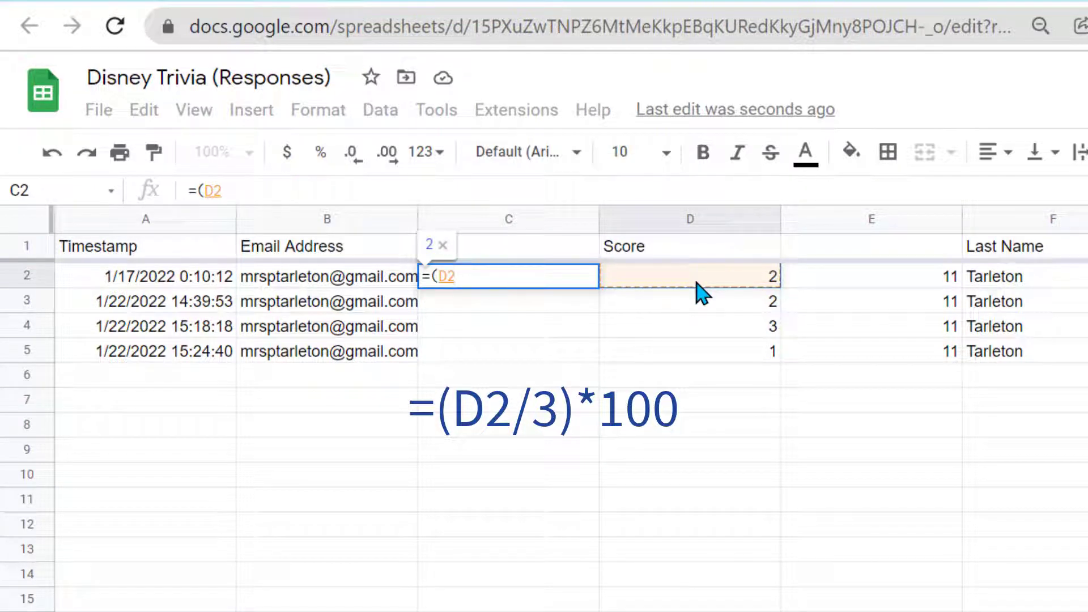
pyautogui.write('/')
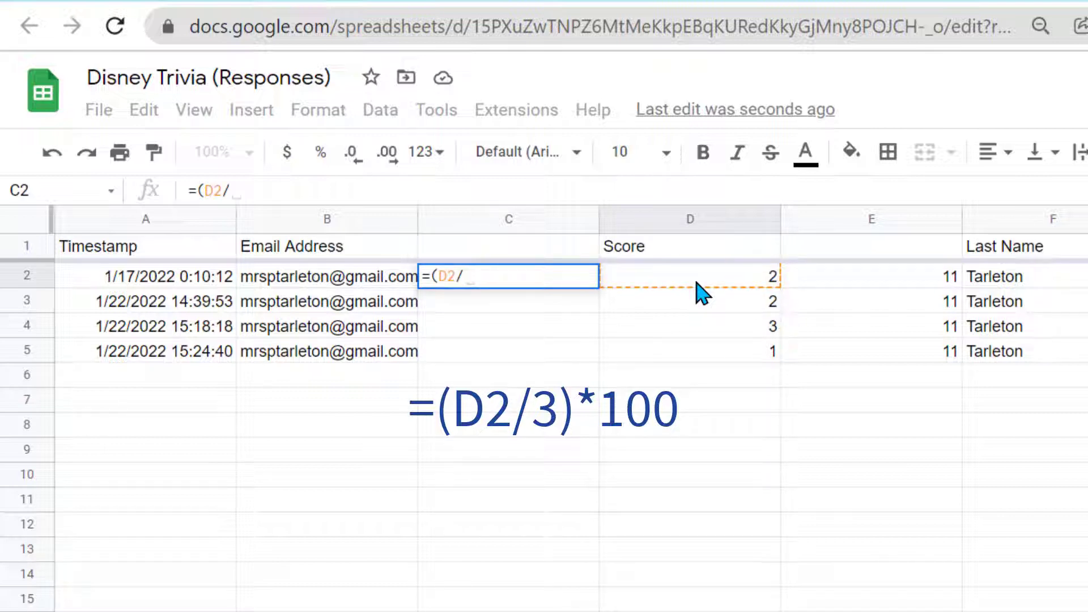
pyautogui.write('3')
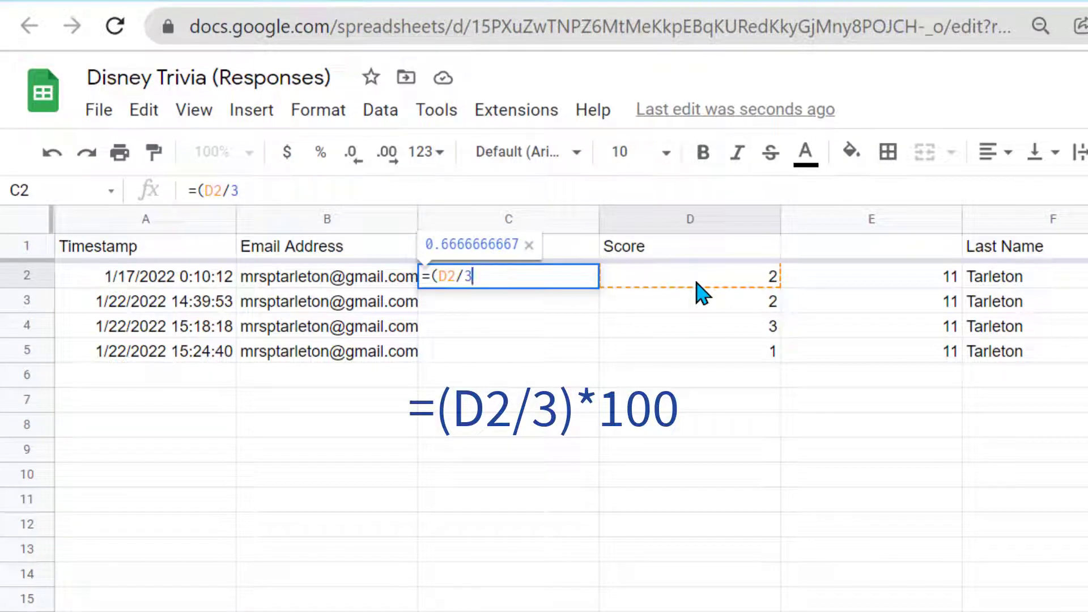
pyautogui.write(')')
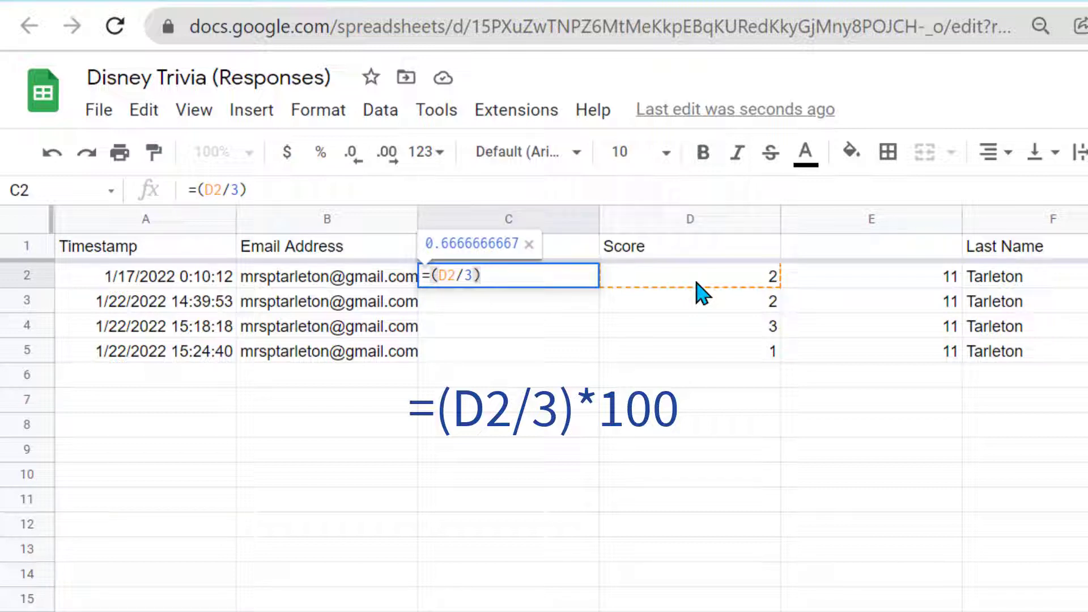
pyautogui.write('*')
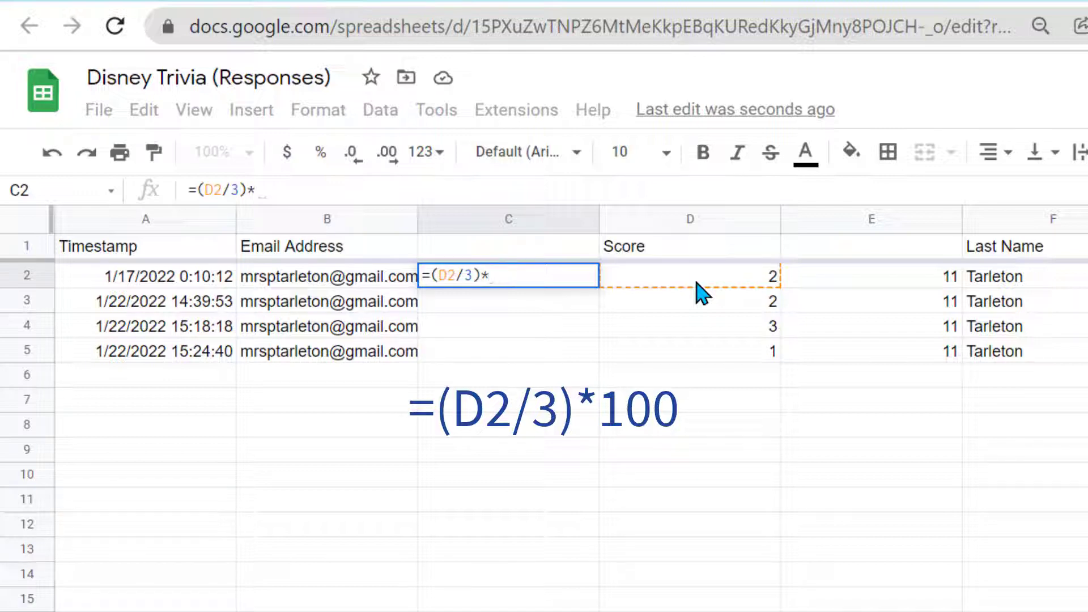
pyautogui.write('100')
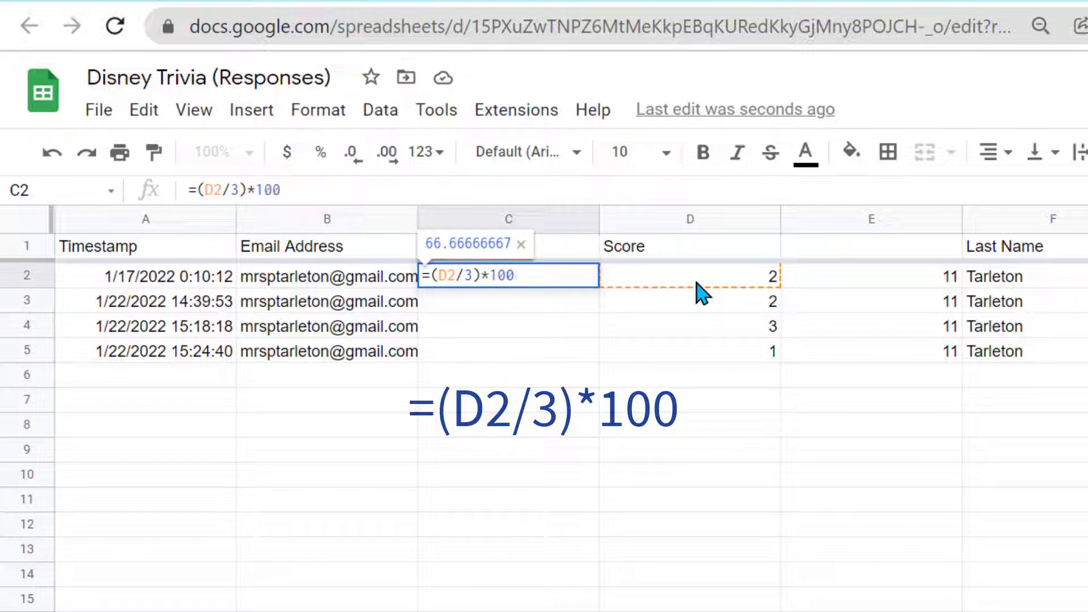
pyautogui.press('Return')
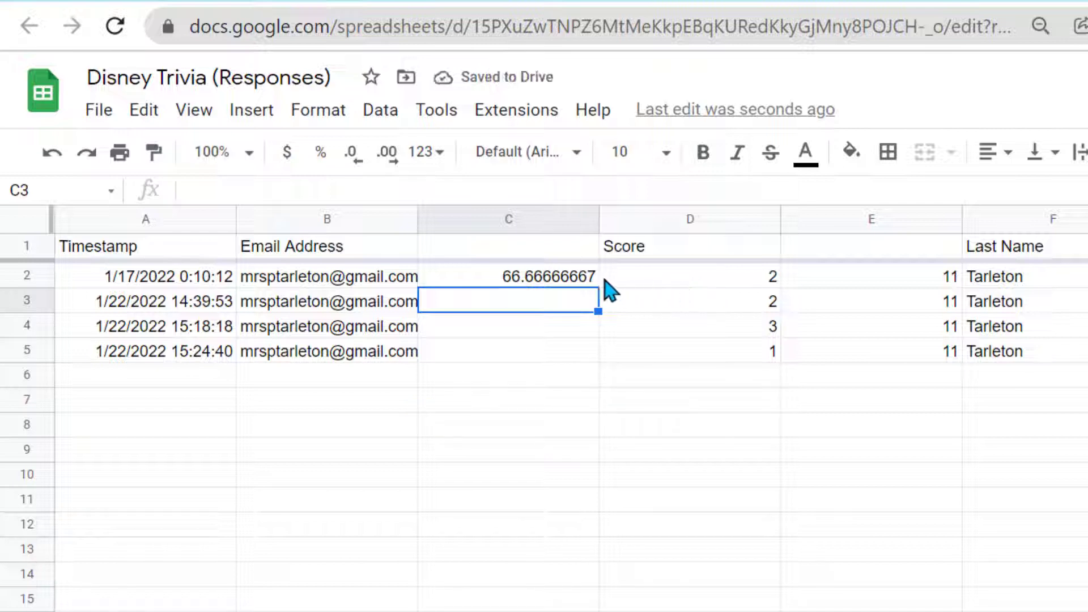
# Step: Reduce C2's decimal places until the percentage shows as 67
pyautogui.click(565, 280)
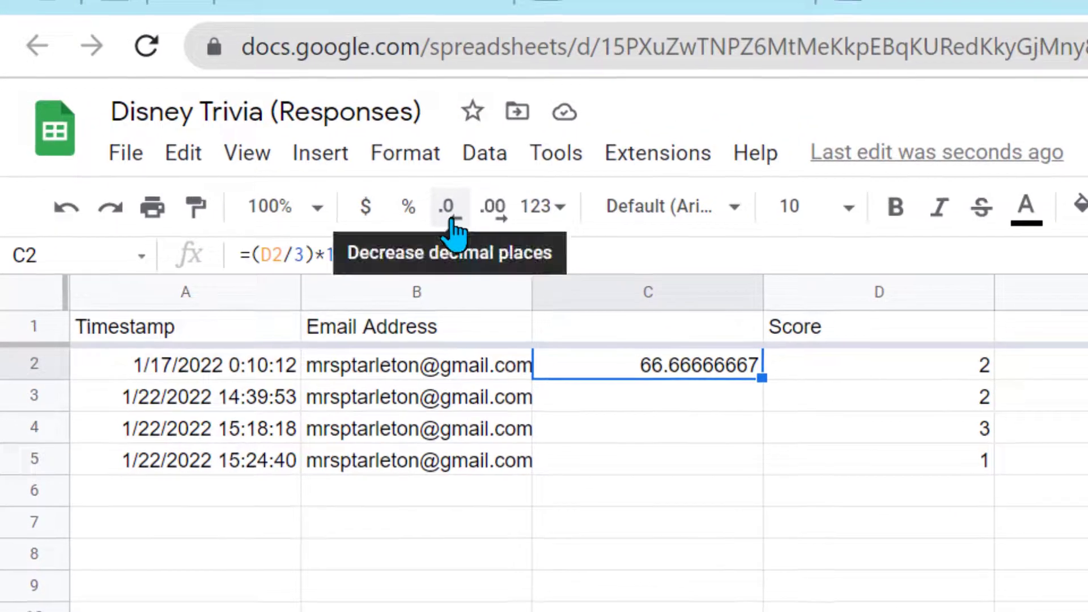
pyautogui.click(455, 231)
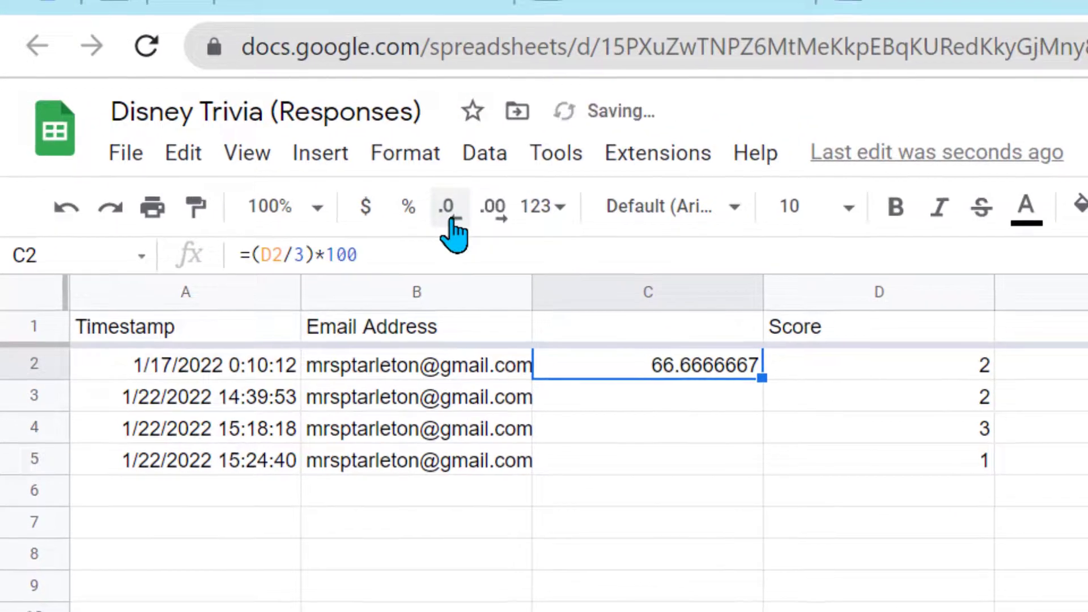
pyautogui.click(455, 231)
pyautogui.click(455, 231)
pyautogui.click(455, 232)
pyautogui.click(455, 232)
pyautogui.click(454, 233)
pyautogui.click(455, 232)
pyautogui.click(455, 233)
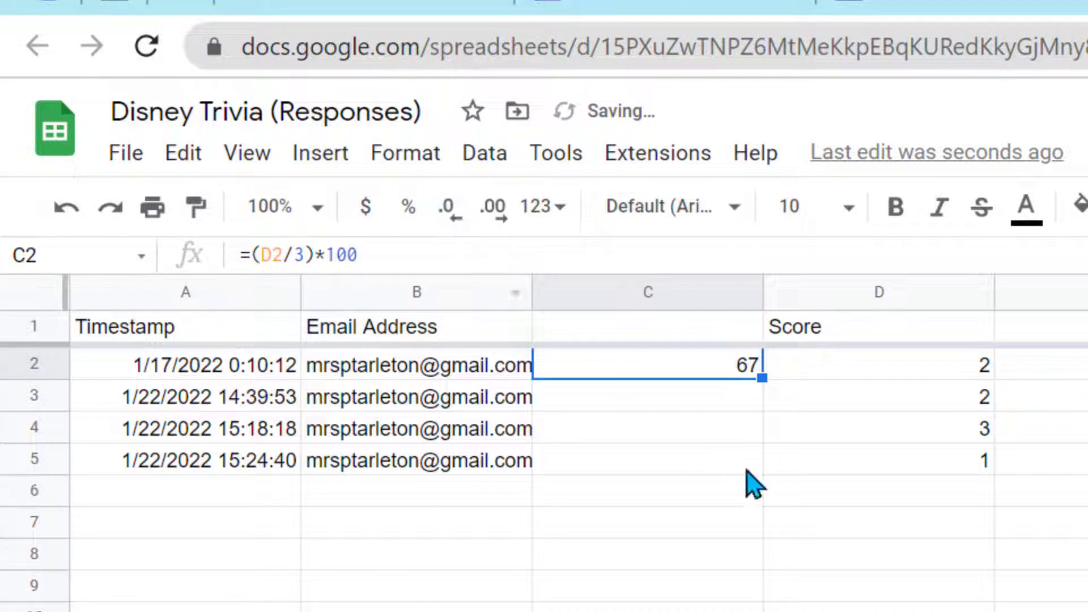
# Step: Enter the header 'Percentage' in C1
pyautogui.click(620, 329)
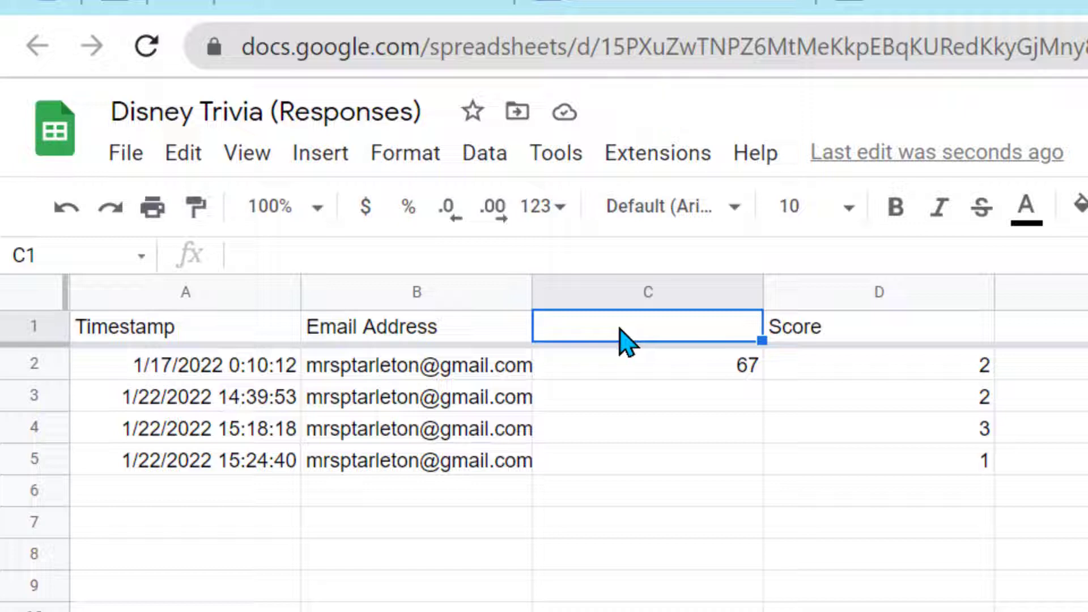
pyautogui.write('Percentage')
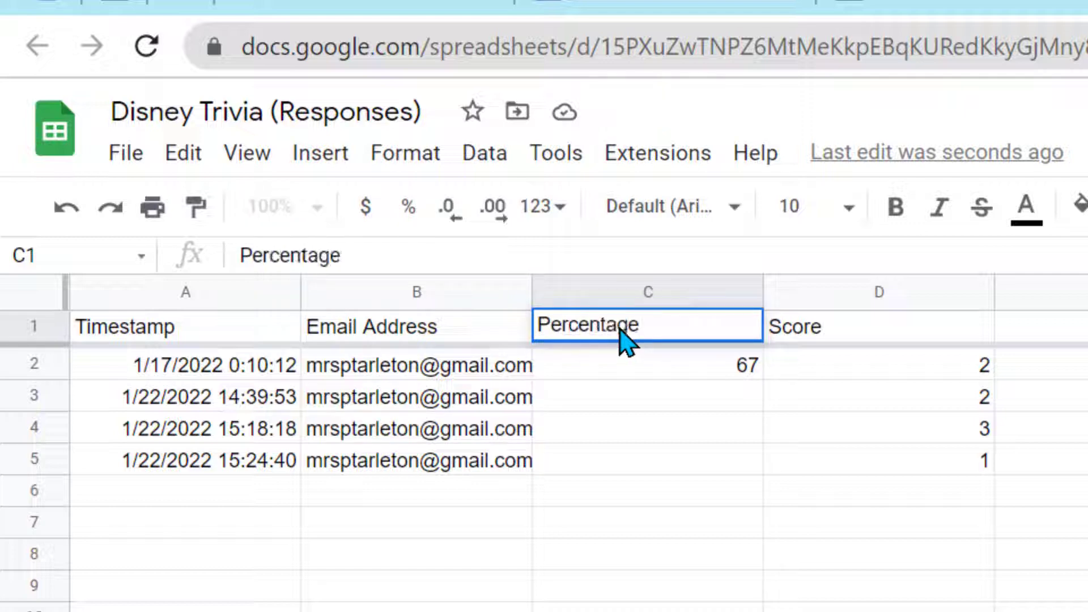
pyautogui.press('Return')
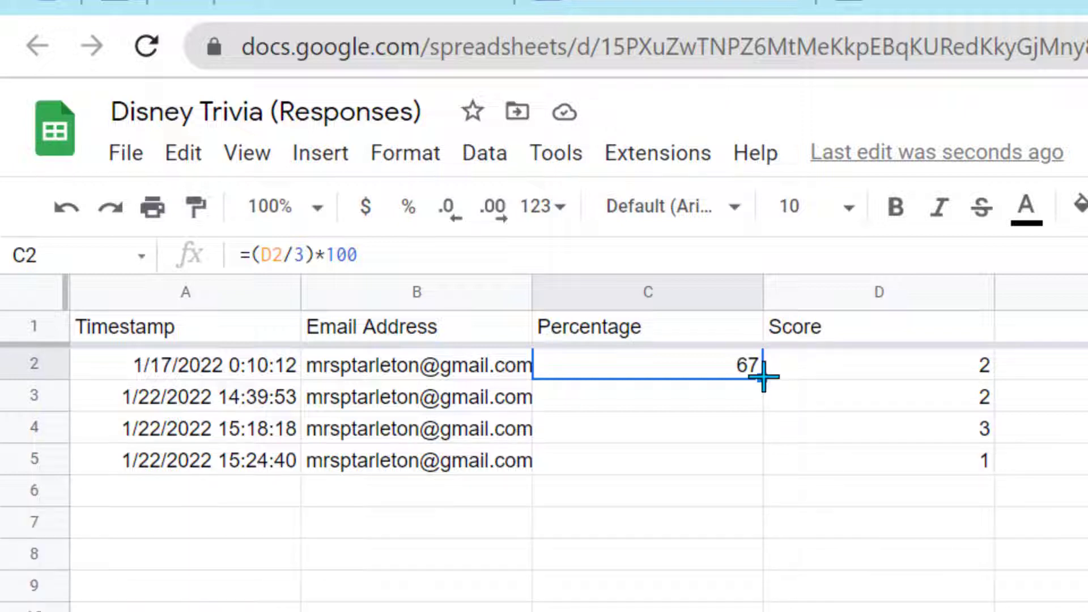
# Step: Fill C2's formula down column C, giving 67, 67, 100 and 33
pyautogui.moveTo(763, 377); pyautogui.dragTo(791, 609)
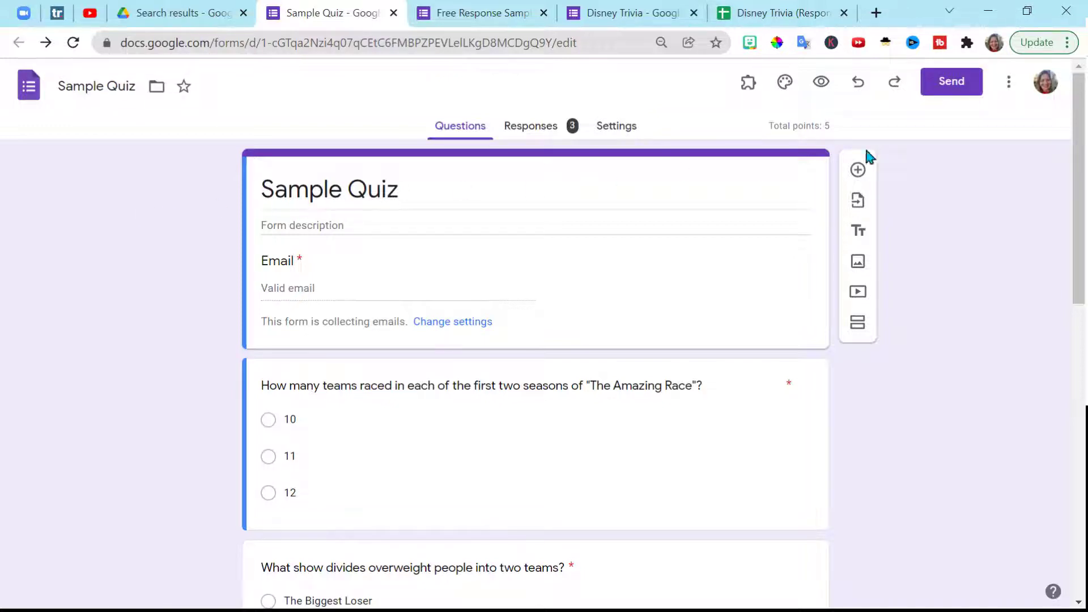
# Step: Review the Sample Quiz summary: average 4.33/5, median 4/5, scores 4, 4 and 5
pyautogui.moveTo(1084, 149); pyautogui.dragTo(1015, 176)
pyautogui.click(512, 134)
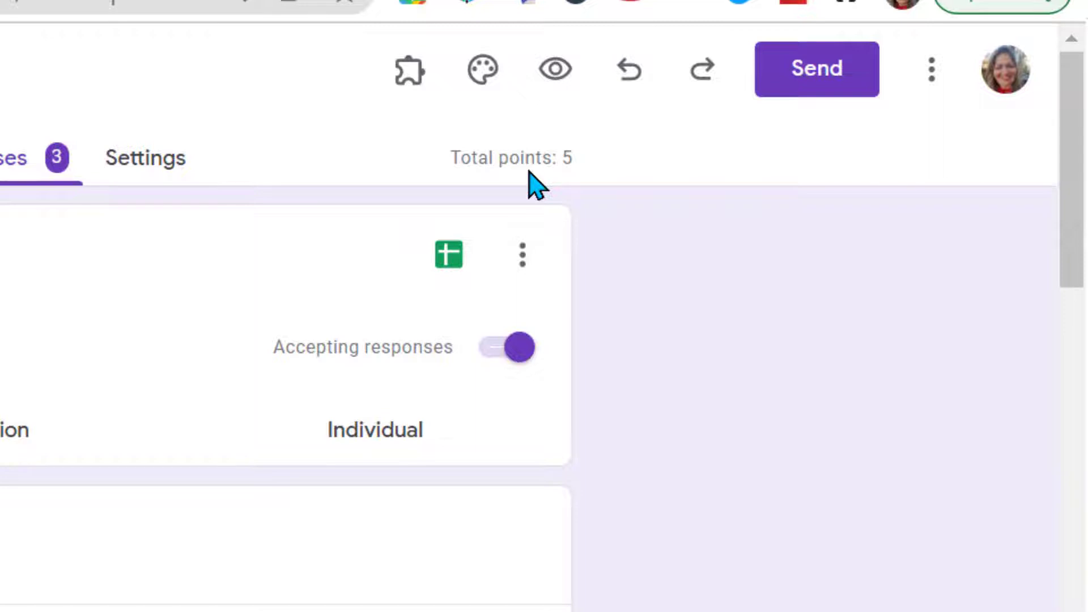
pyautogui.moveTo(1073, 173)
pyautogui.mouseDown()
pyautogui.moveTo(1072, 238)
pyautogui.moveTo(1078, 179)
pyautogui.mouseUp()
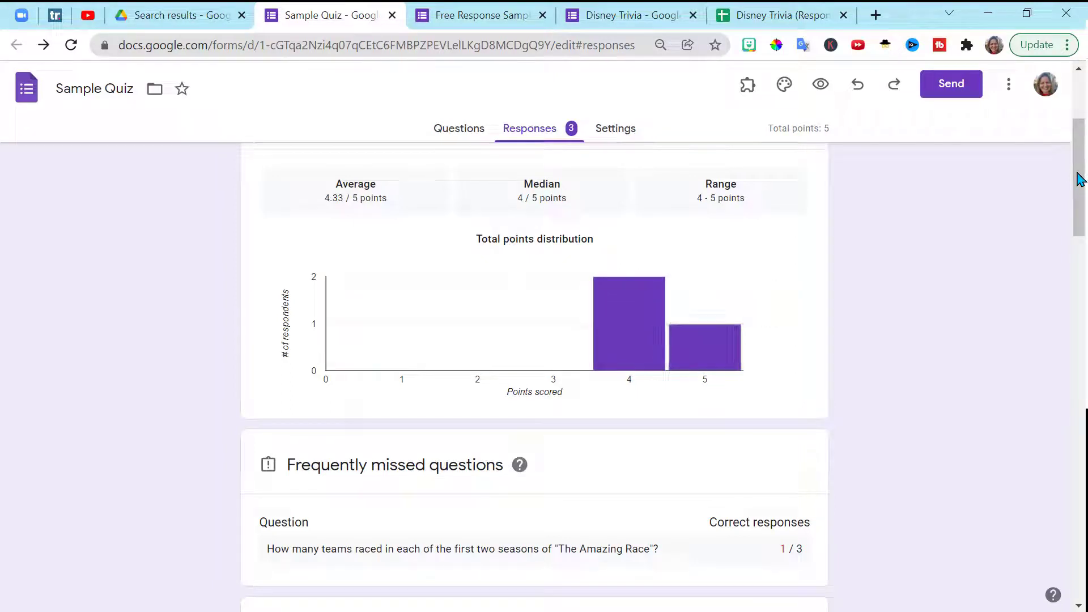
pyautogui.moveTo(1079, 180); pyautogui.dragTo(1081, 311)
pyautogui.scroll(2, 814, 359)
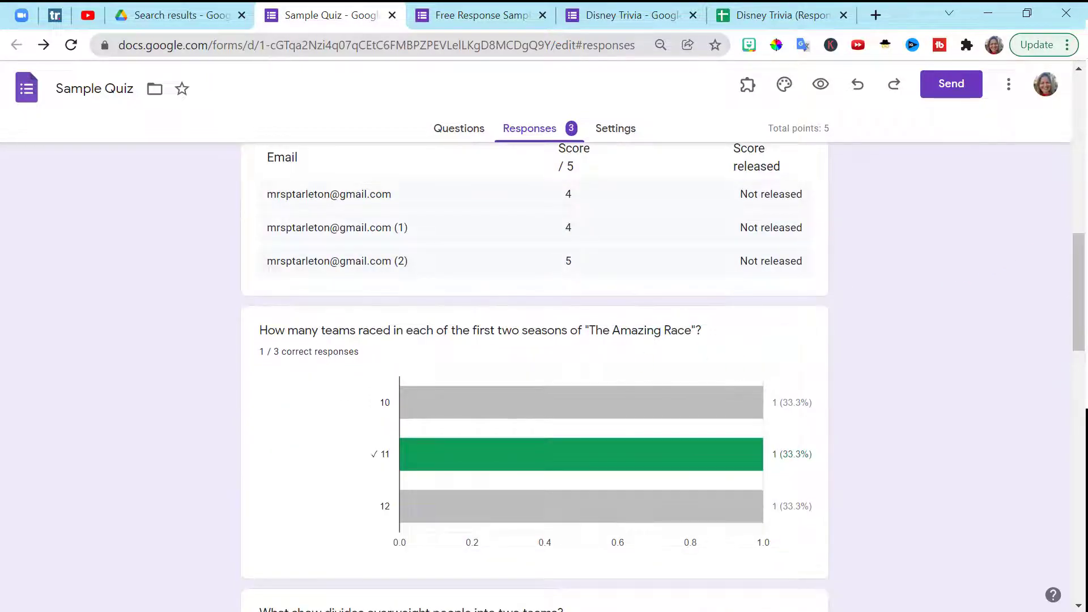
pyautogui.moveTo(1083, 290); pyautogui.dragTo(1083, 373)
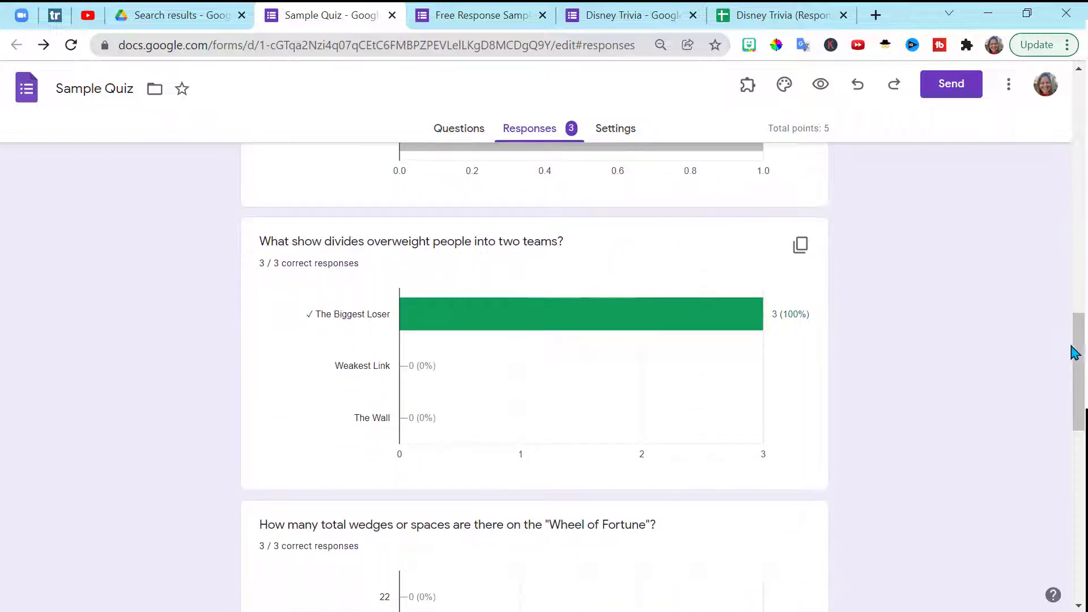
pyautogui.press('Home')
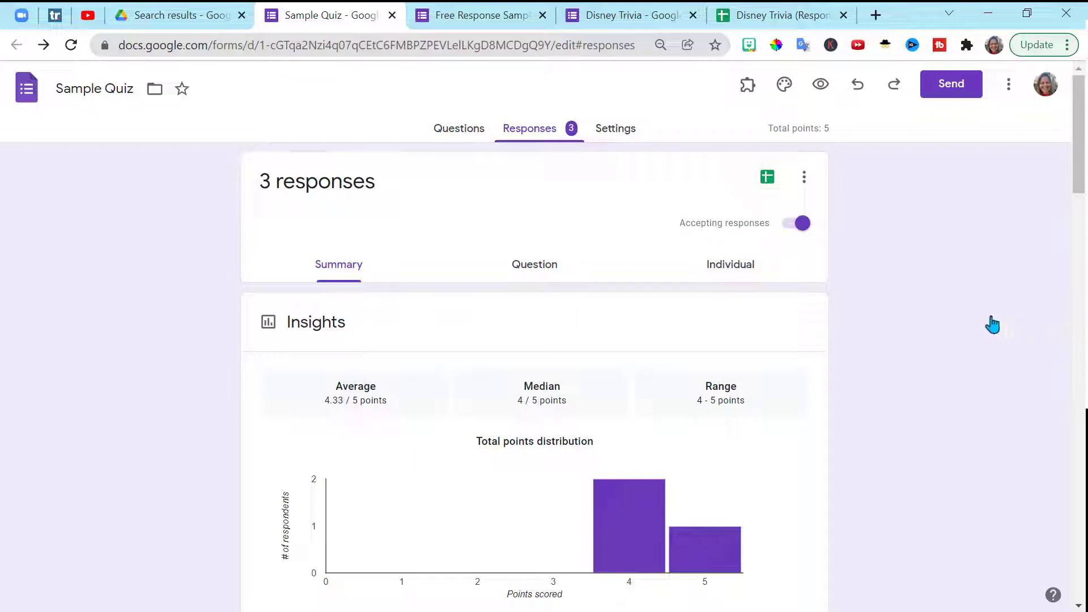
# Step: Switch to the Individual view and step through responses 2 and 3
pyautogui.click(551, 267)
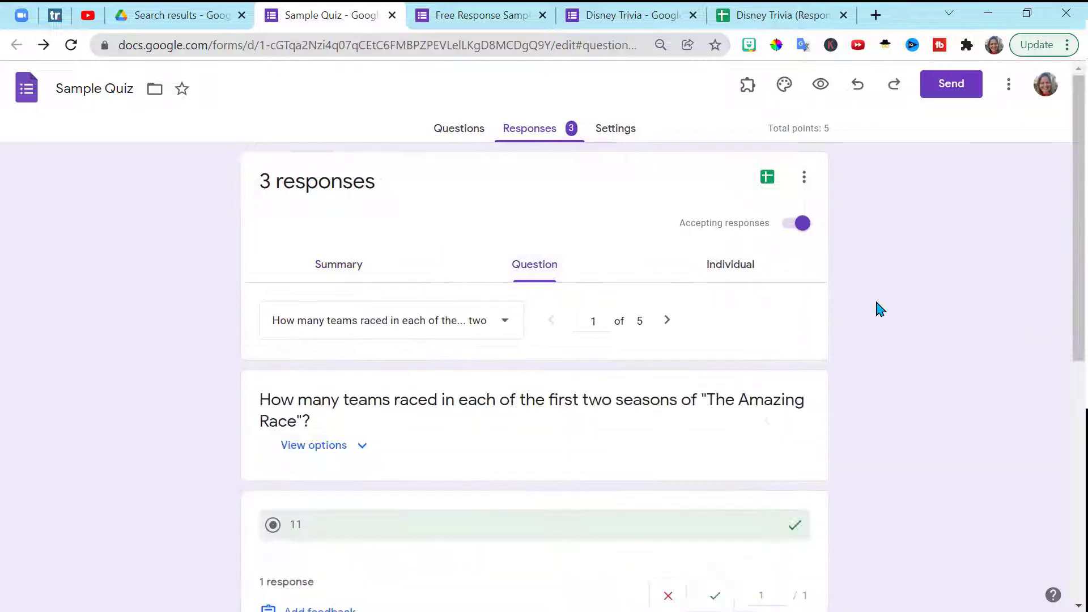
pyautogui.click(732, 269)
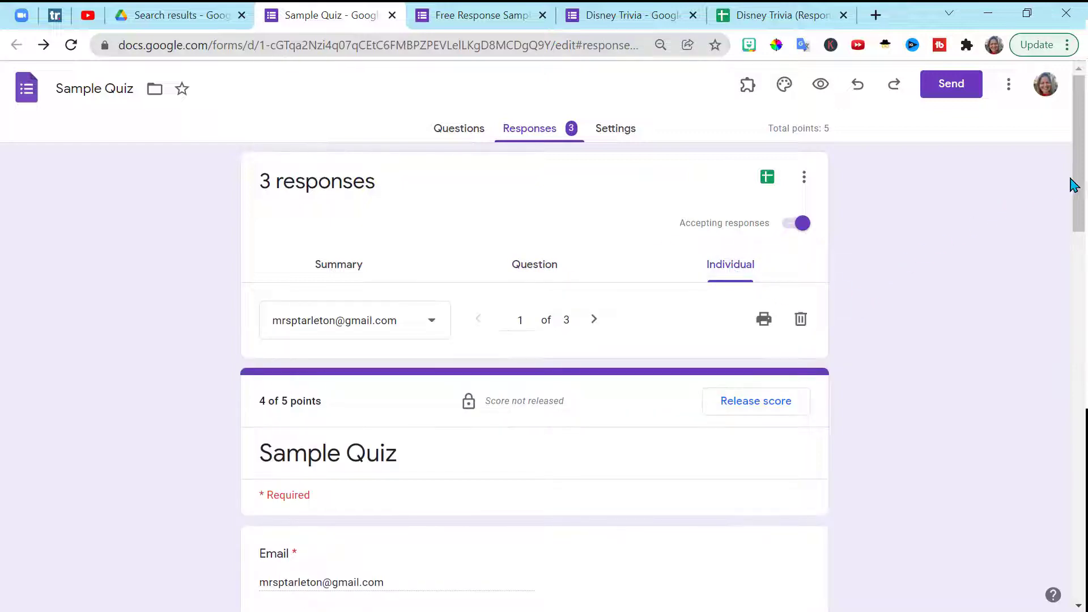
pyautogui.moveTo(1074, 184); pyautogui.dragTo(1079, 218)
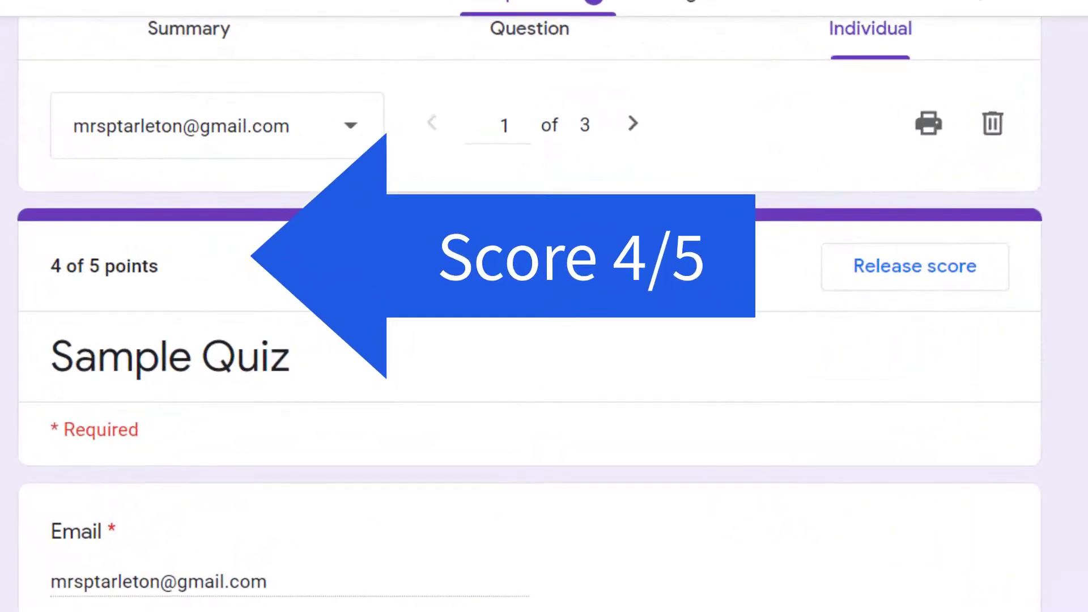
pyautogui.click(355, 205)
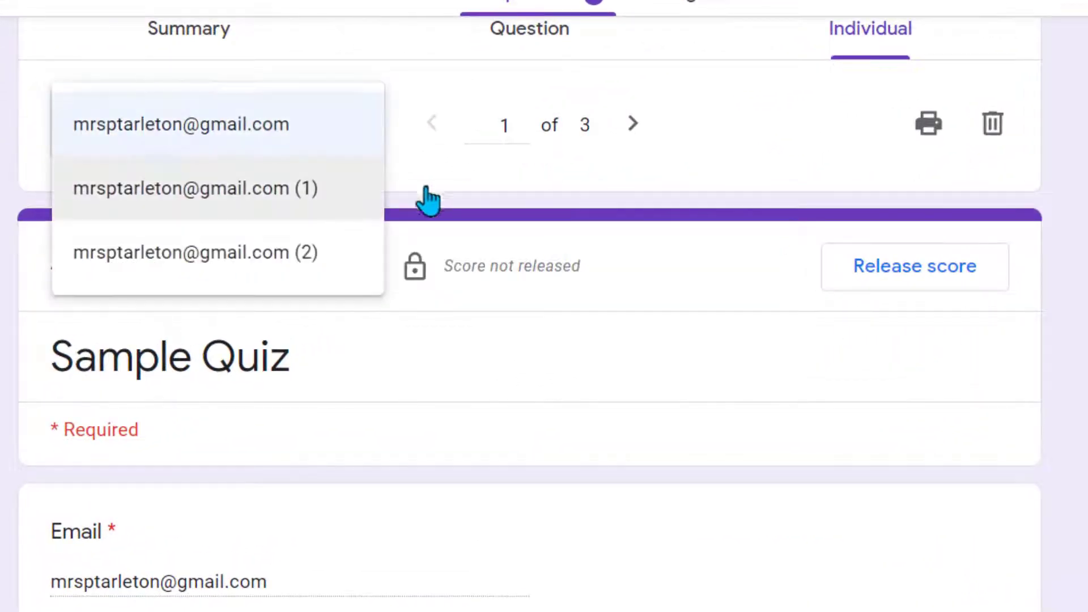
pyautogui.click(301, 206)
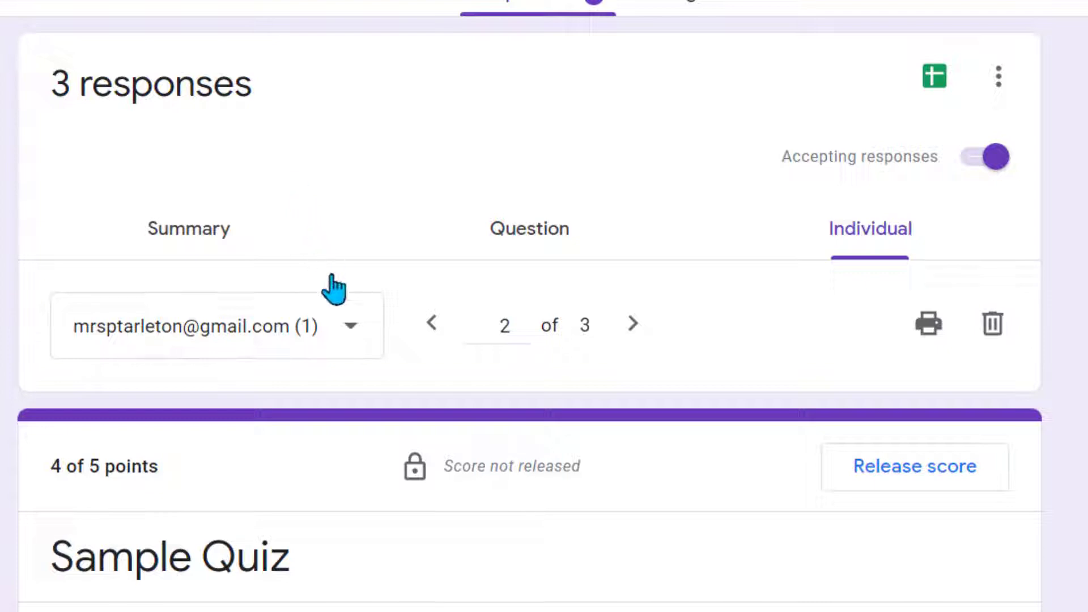
pyautogui.click(350, 325)
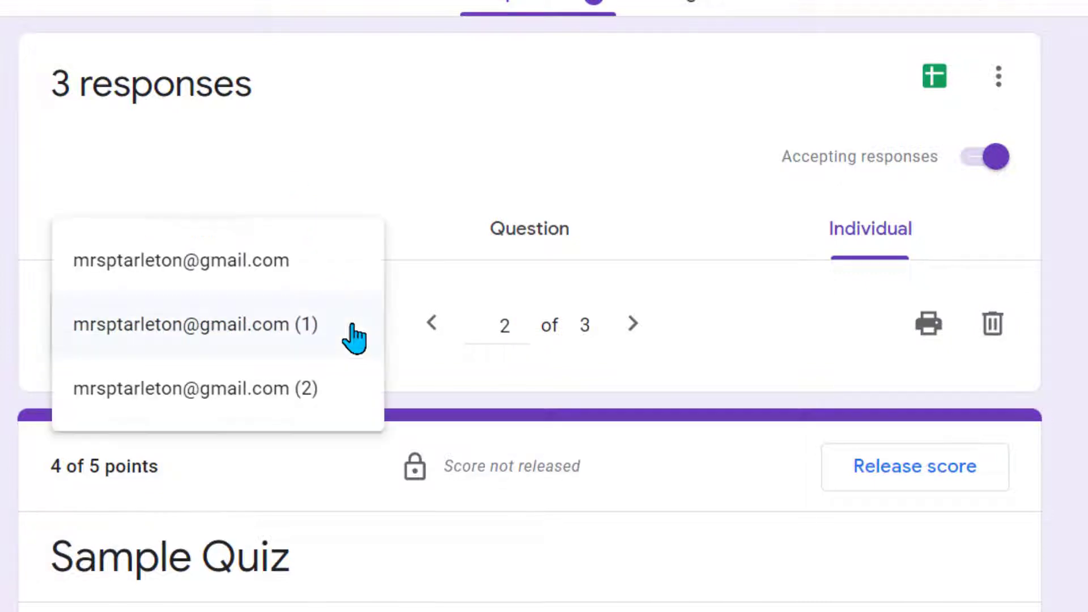
pyautogui.click(309, 398)
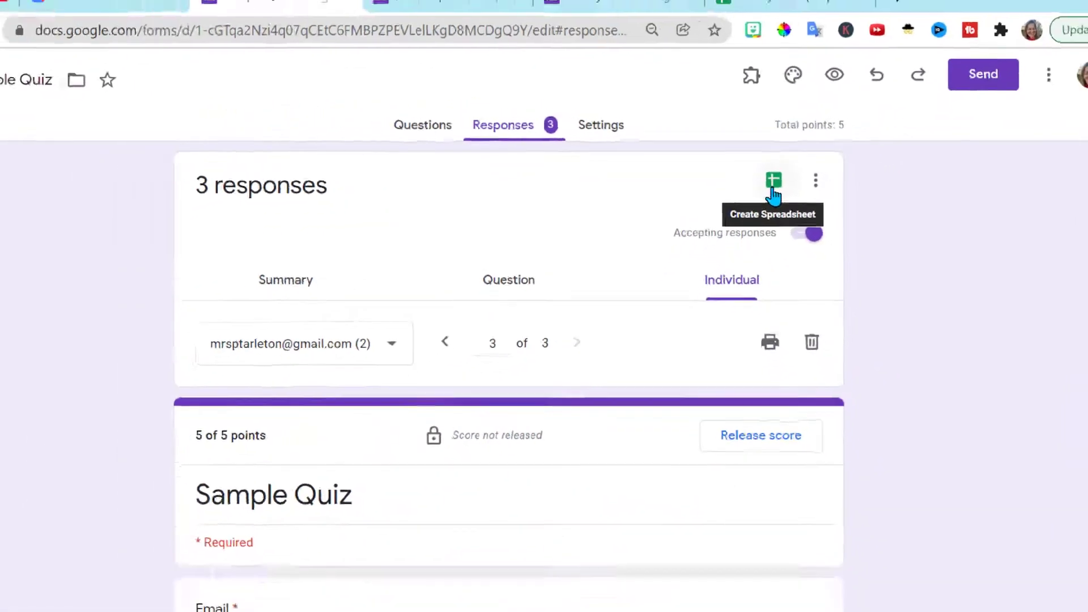
# Step: Export to a new Sample Quiz (Responses) sheet and split Score at '/' into earned and 5
pyautogui.click(792, 199)
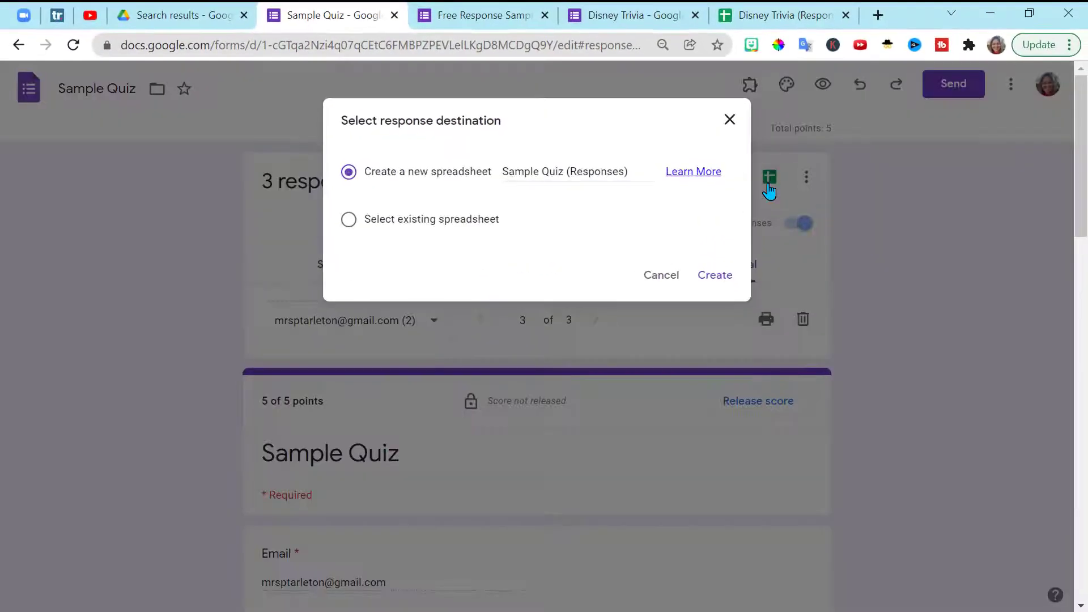
pyautogui.click(715, 275)
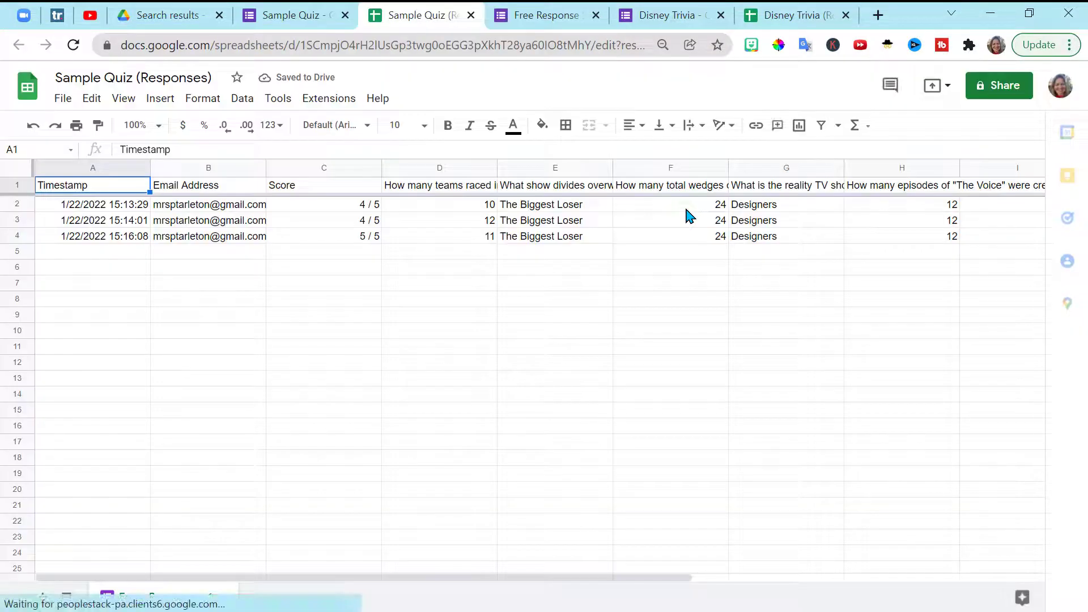
pyautogui.click(339, 167)
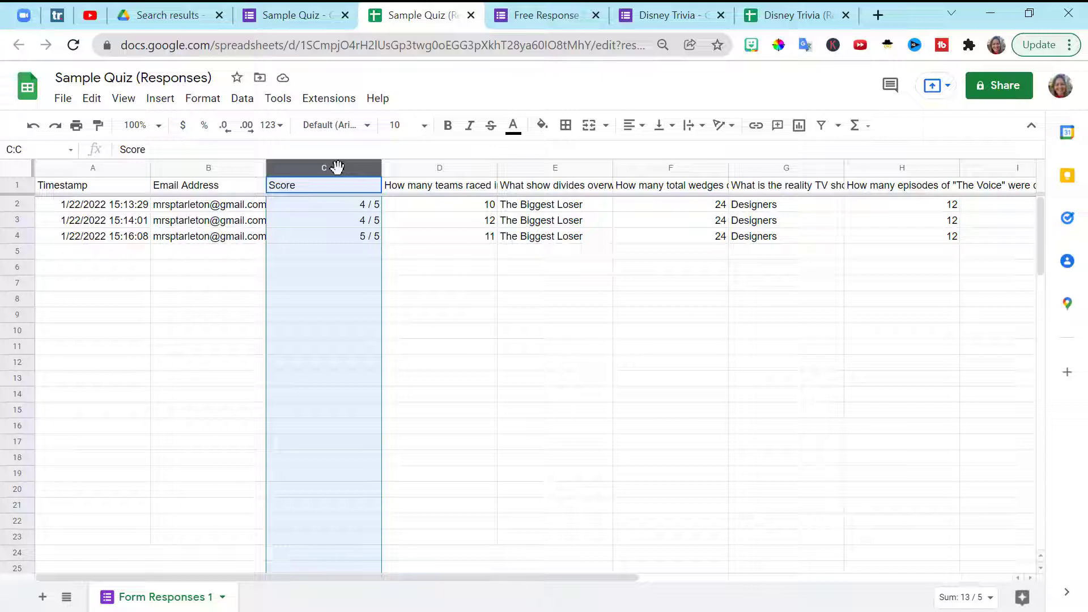
pyautogui.click(242, 99)
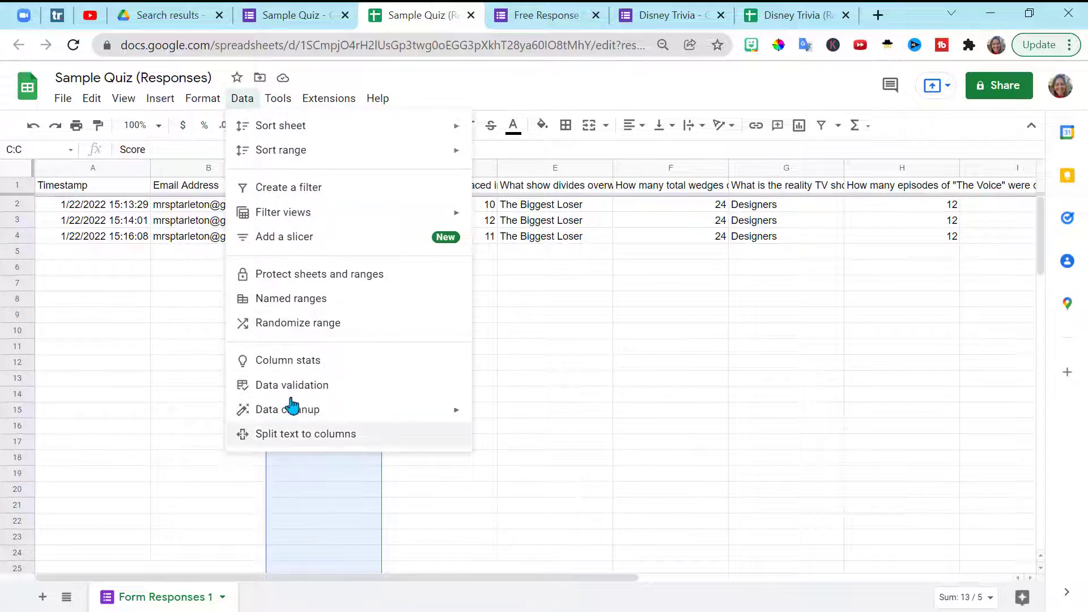
pyautogui.click(297, 435)
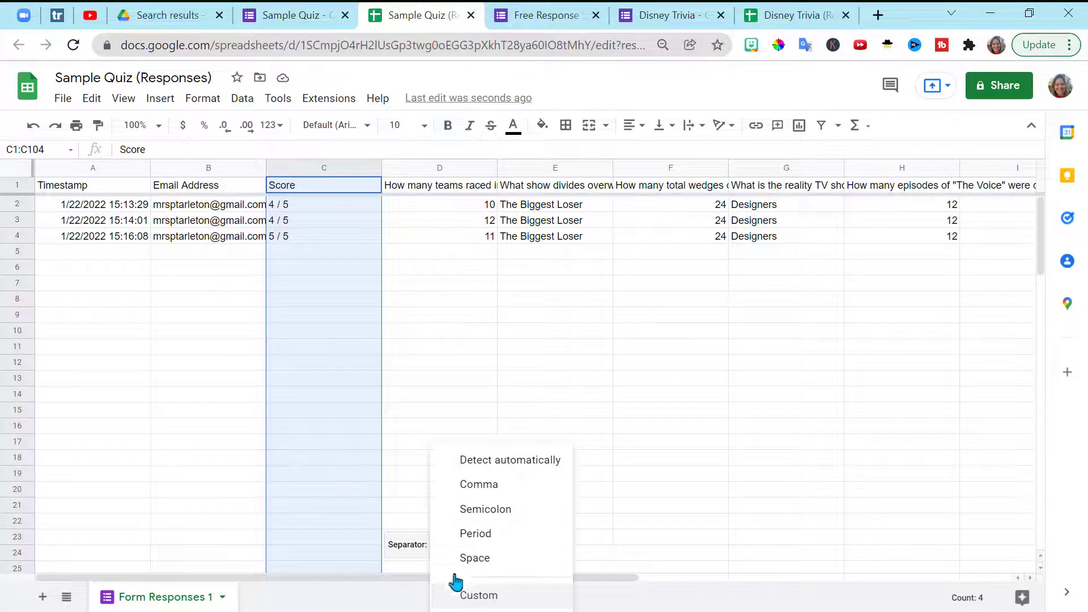
pyautogui.click(464, 594)
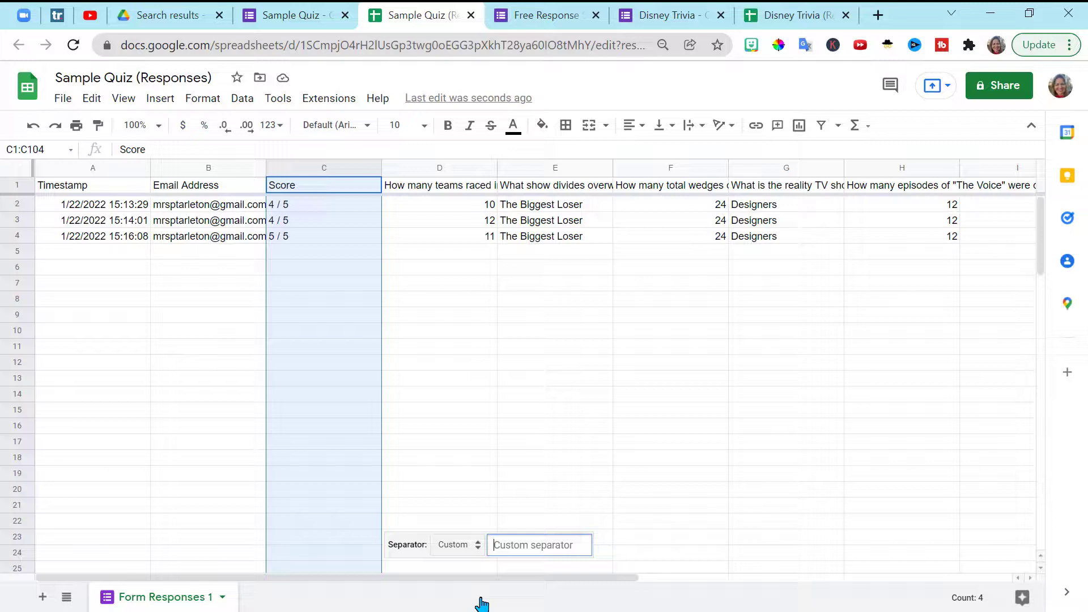
pyautogui.write('/')
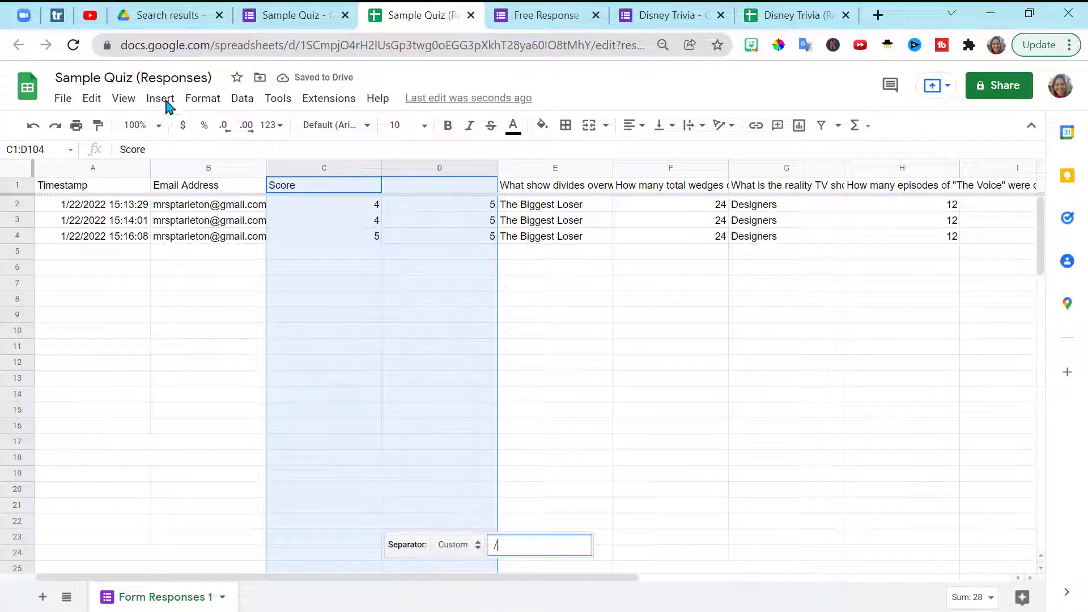
# Step: Insert a blank column to the left of the Score column
pyautogui.click(160, 99)
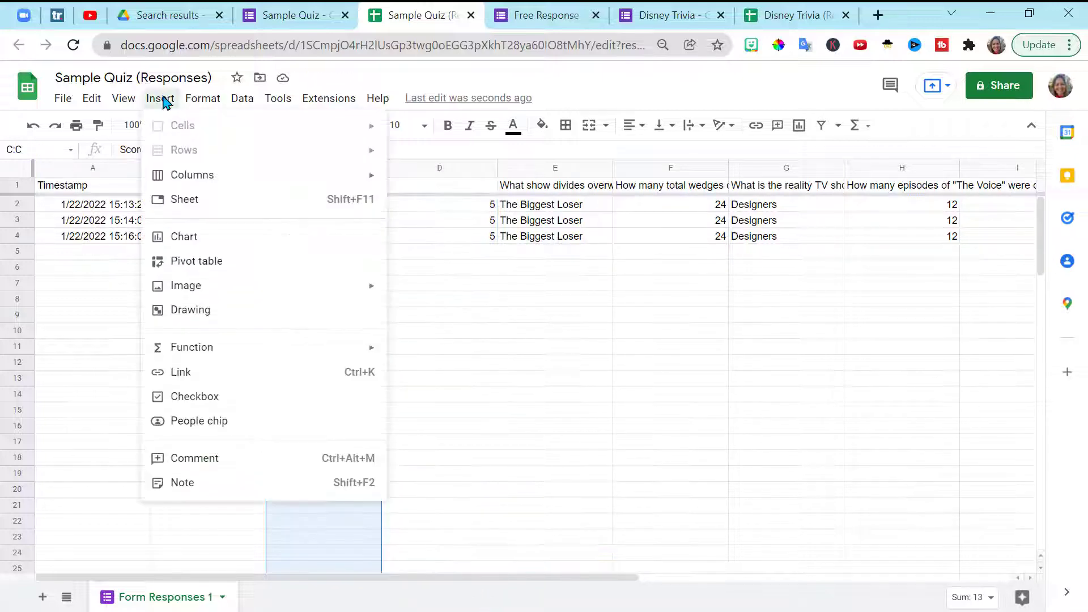
pyautogui.moveTo(192, 175)
pyautogui.click(448, 179)
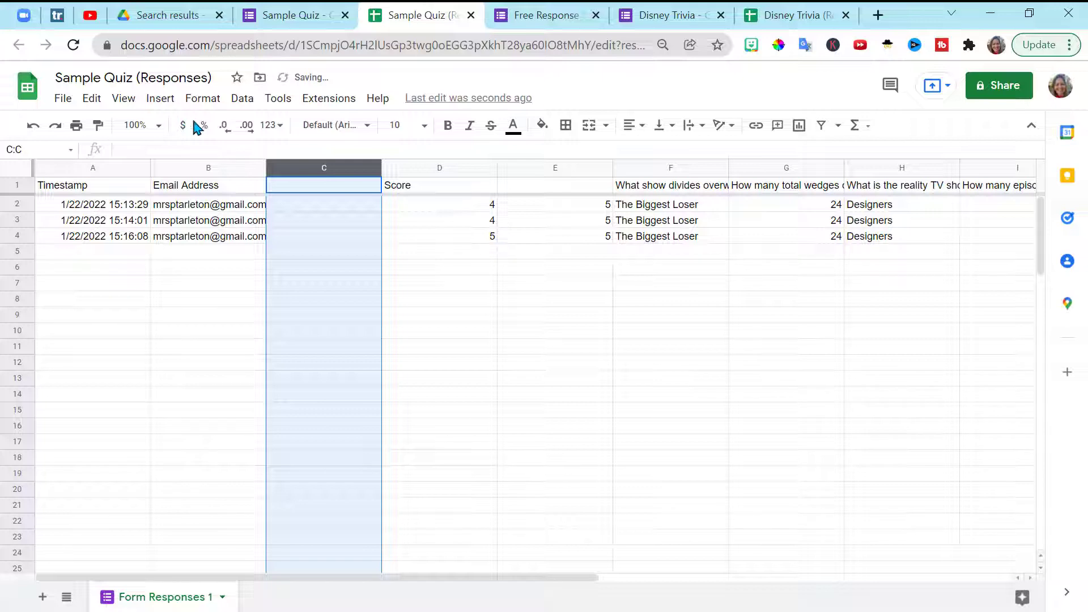
# Step: Enter =(D2/5)*100 in C2 and fill it down to C16, showing 80, 80 and 100
pyautogui.click(301, 208)
pyautogui.write('+(')
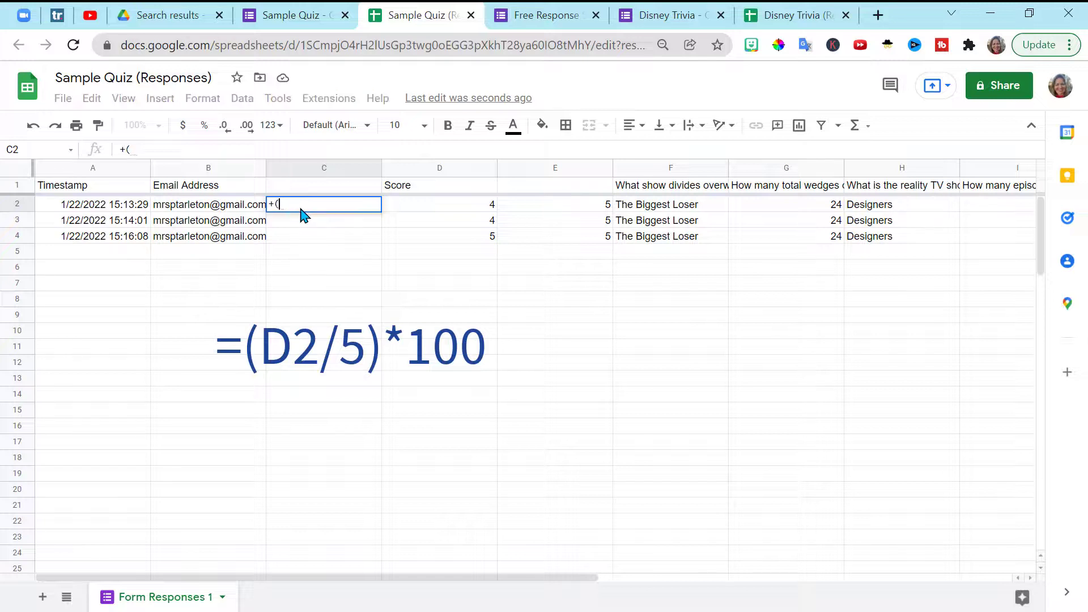
pyautogui.click(419, 209)
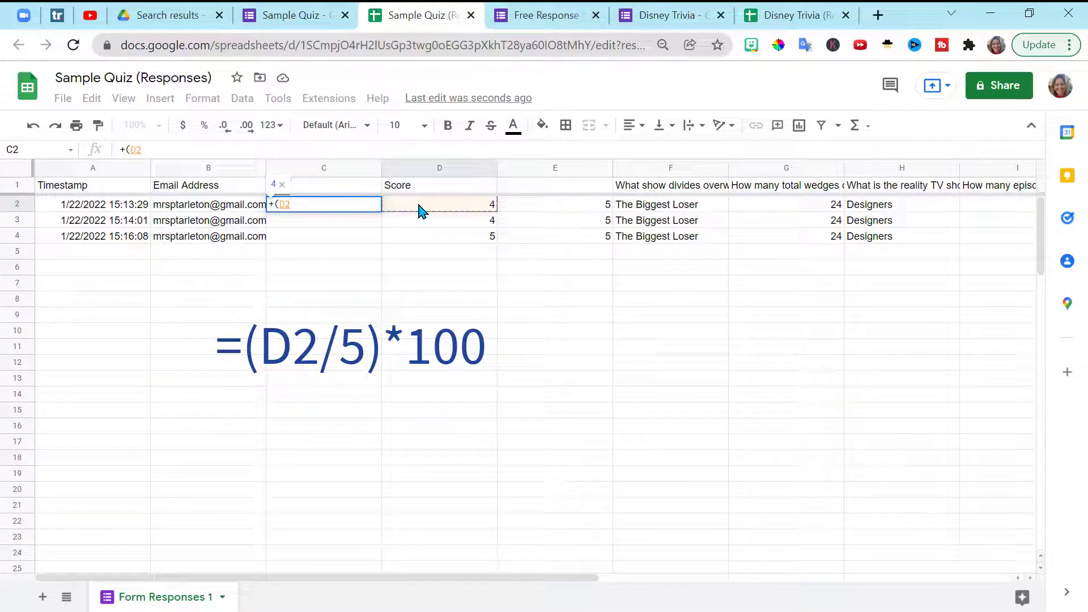
pyautogui.write('/5')
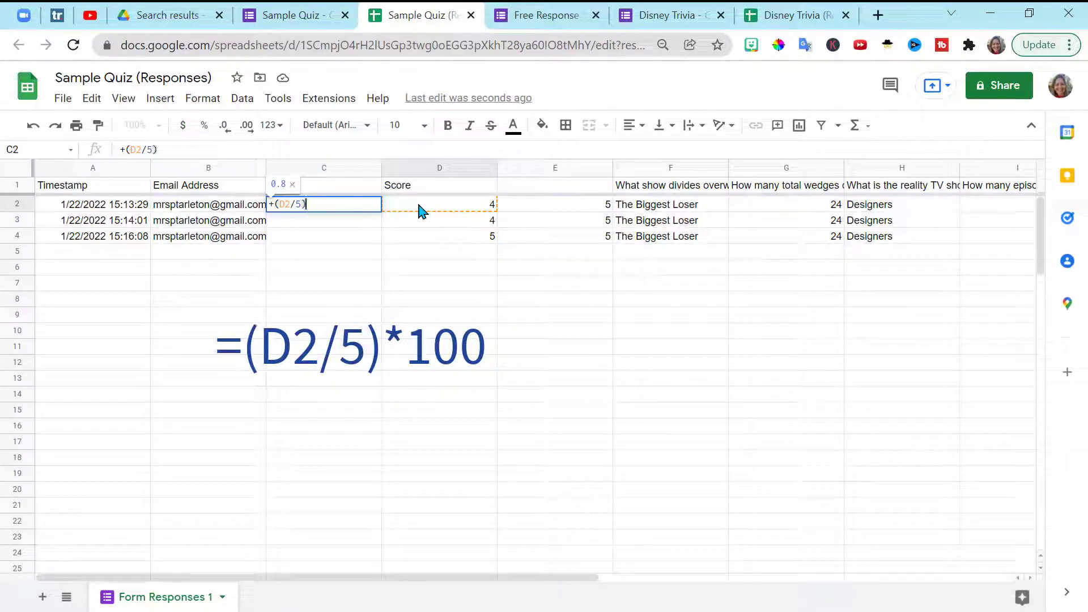
pyautogui.write(')*100')
pyautogui.press('Return')
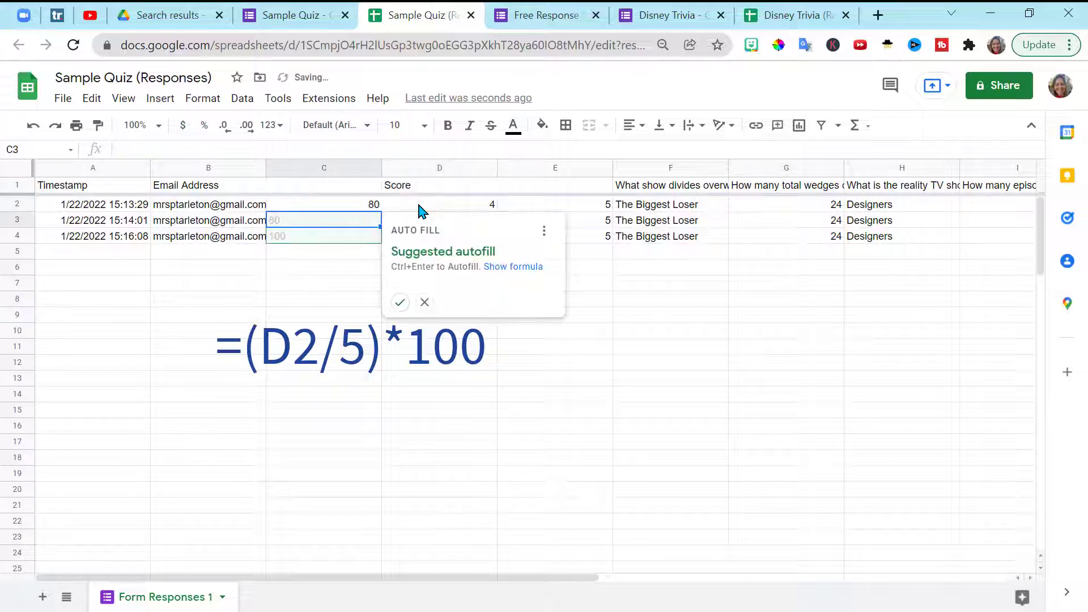
pyautogui.click(349, 206)
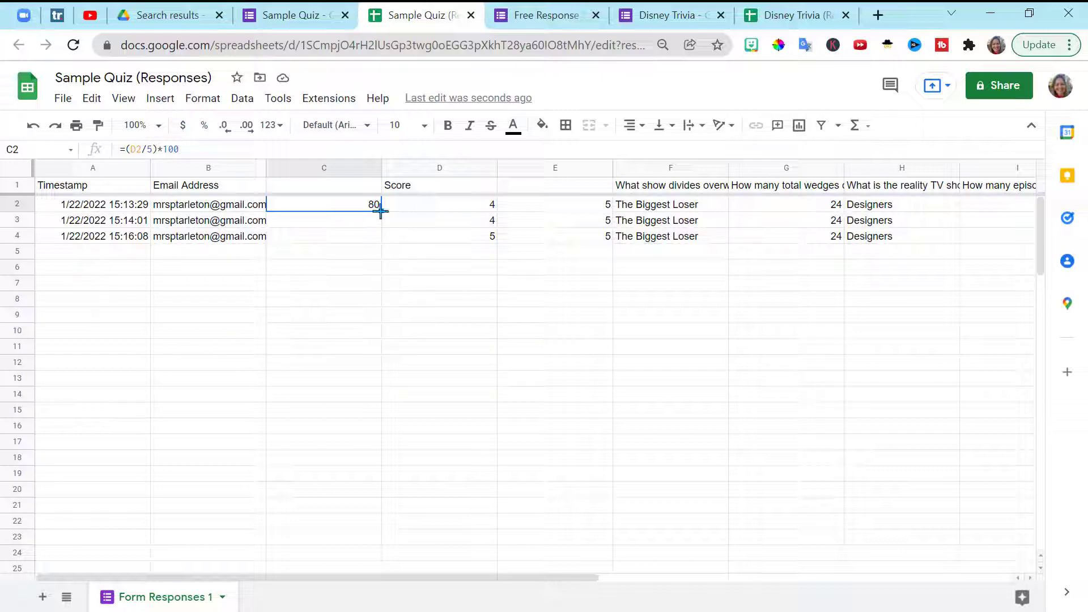
pyautogui.moveTo(379, 211); pyautogui.dragTo(398, 433)
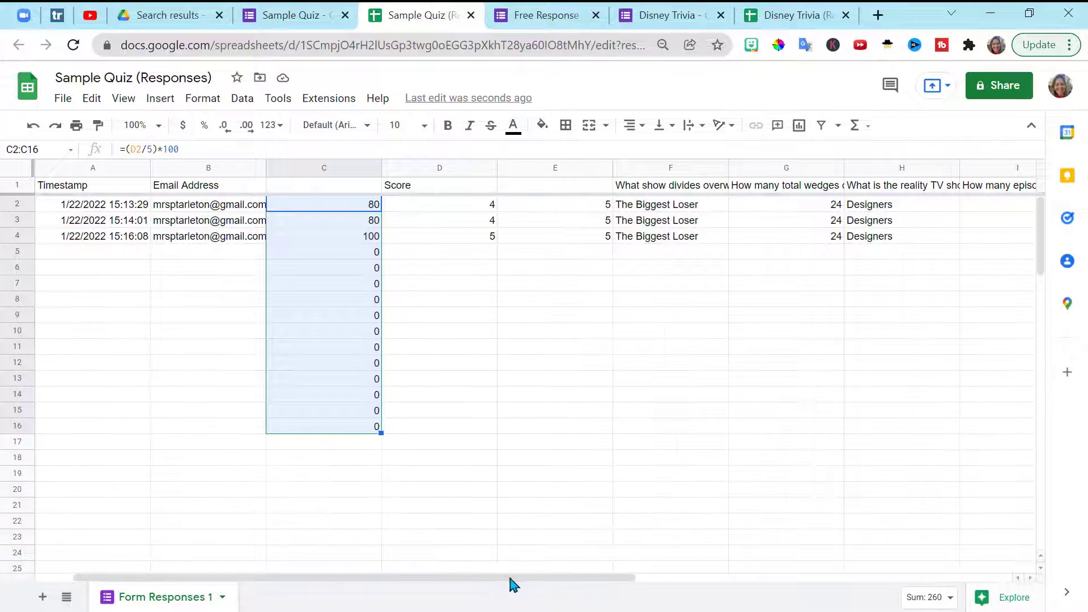
pyautogui.moveTo(517, 584); pyautogui.dragTo(447, 573)
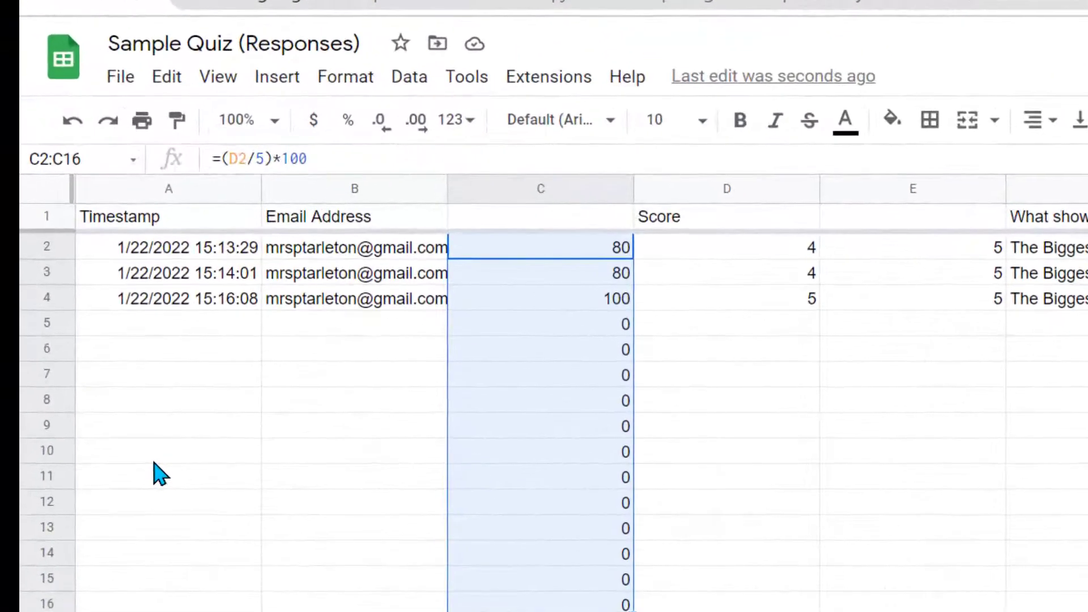
# Step: Export the responses spreadsheet as a PDF (.pdf) from the File > Download menu
pyautogui.click(63, 98)
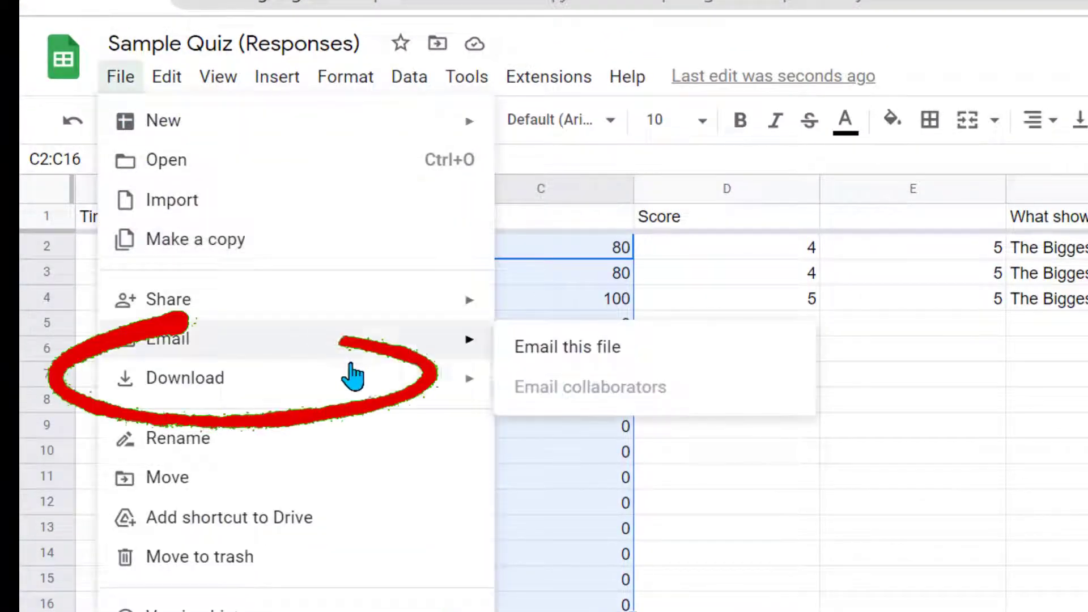
pyautogui.moveTo(409, 390)
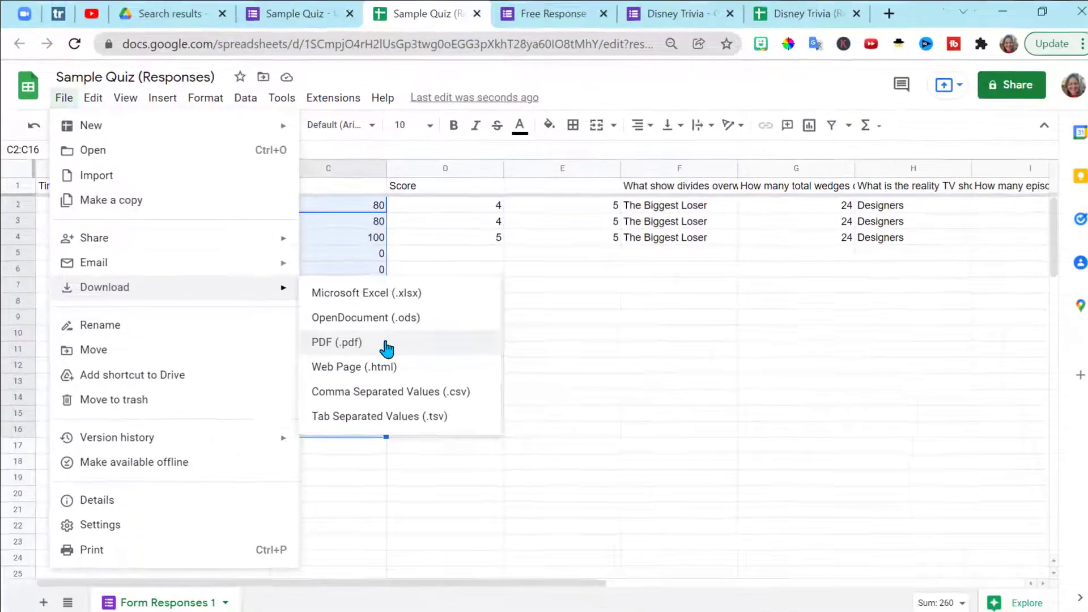
pyautogui.click(633, 469)
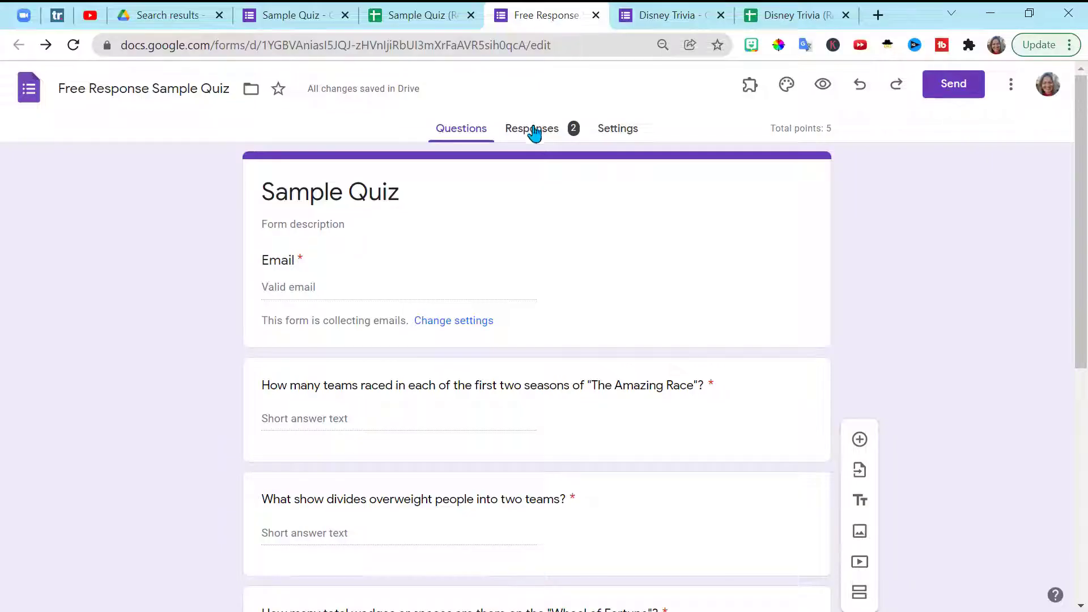
# Step: View the free response quiz's submissions and save a 0-point grade for the Amazing Race question
pyautogui.click(533, 136)
pyautogui.moveTo(1082, 170); pyautogui.dragTo(1082, 271)
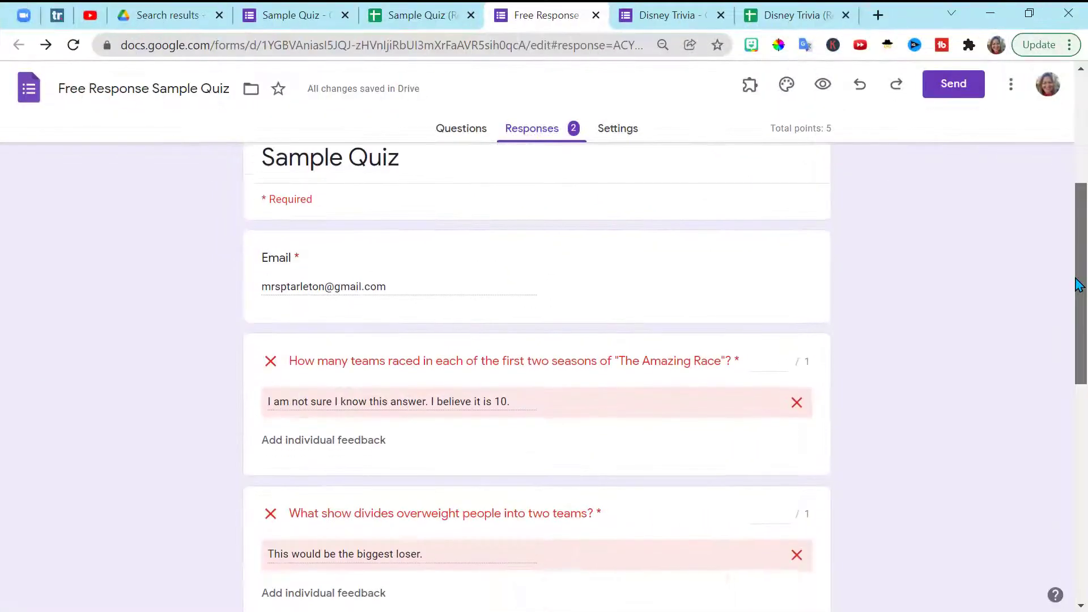
pyautogui.scroll(-1, 1071, 287)
pyautogui.scroll(1, 1071, 278)
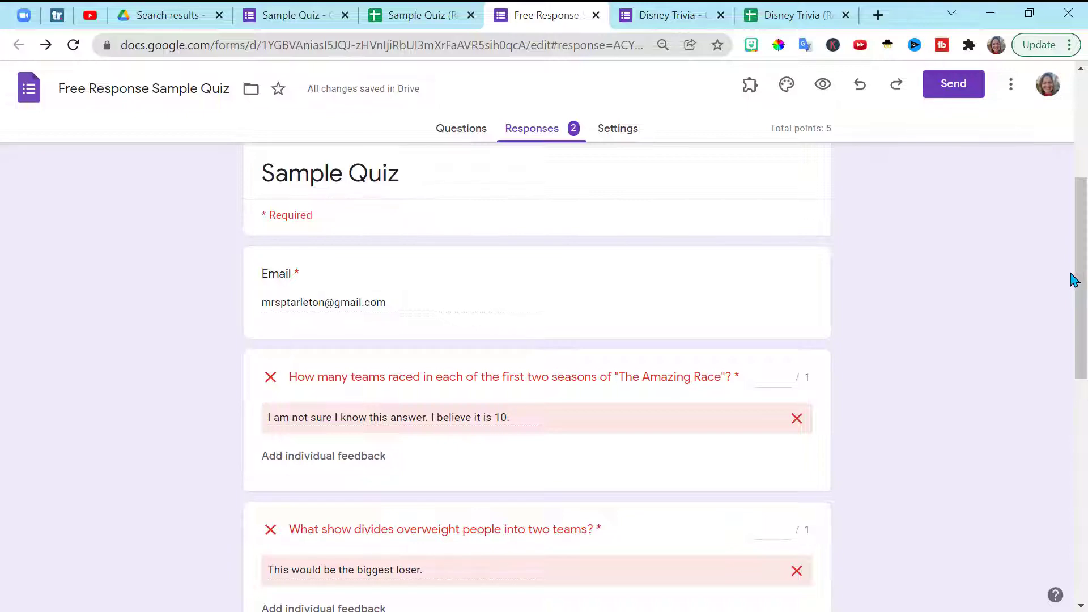
pyautogui.scroll(-1, 1065, 292)
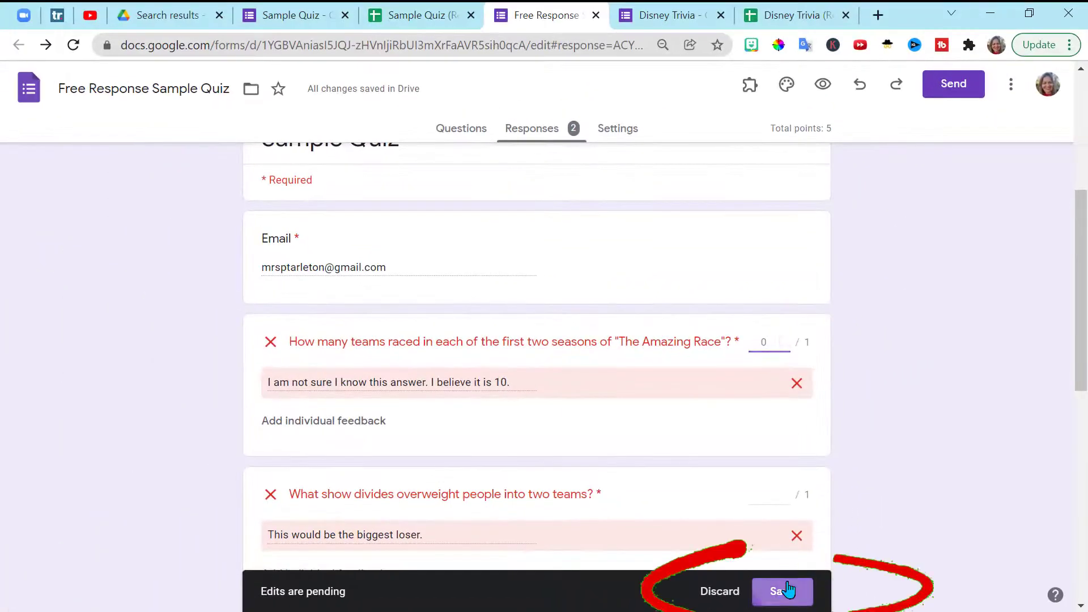
pyautogui.click(788, 590)
# Step: Give the Biggest Loser question 1 point and save, totaling 1 of 5
pyautogui.scroll(-9, 979, 446)
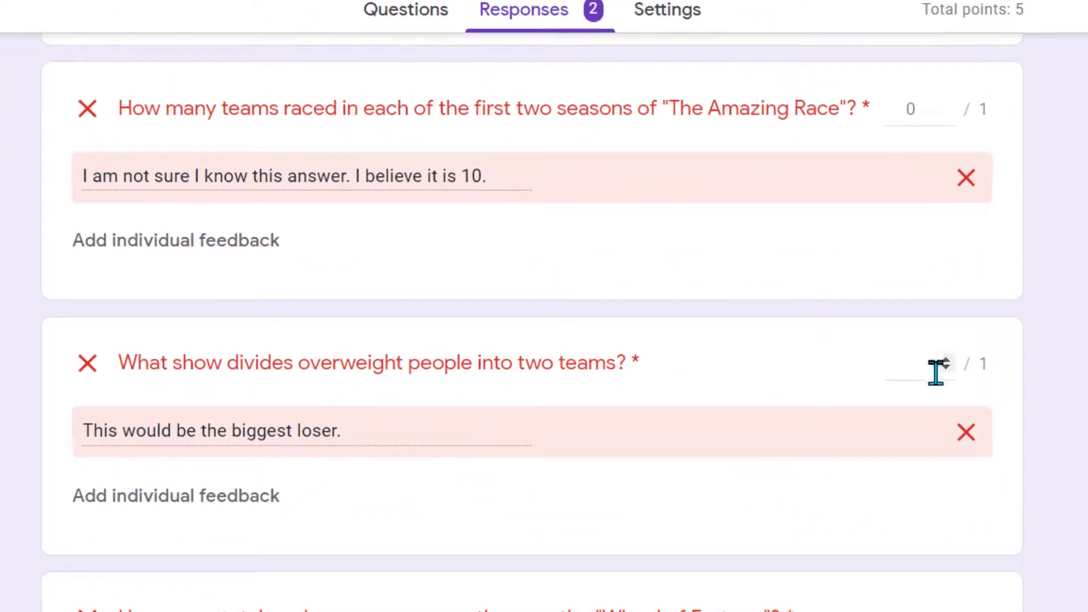
pyautogui.click(772, 345)
pyautogui.write('1')
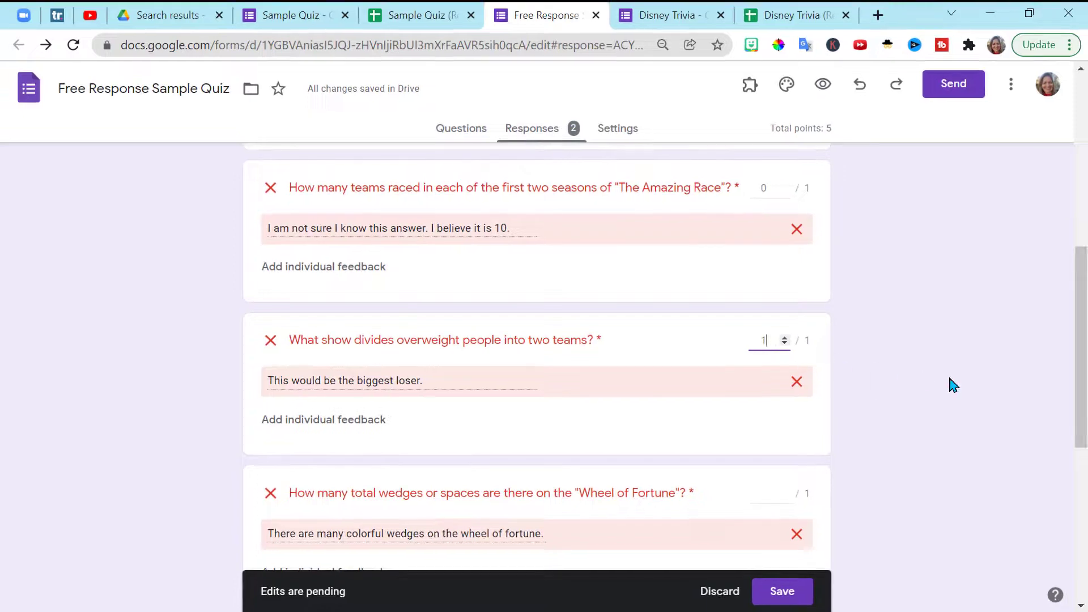
pyautogui.click(779, 591)
pyautogui.scroll(-9, 784, 597)
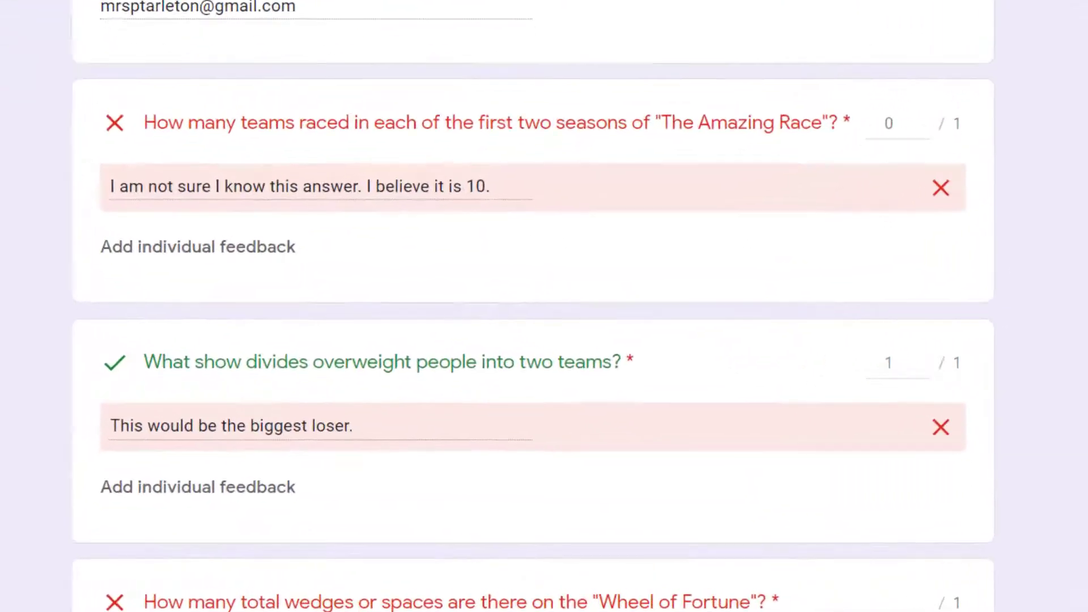
pyautogui.scroll(-5, 533, 306)
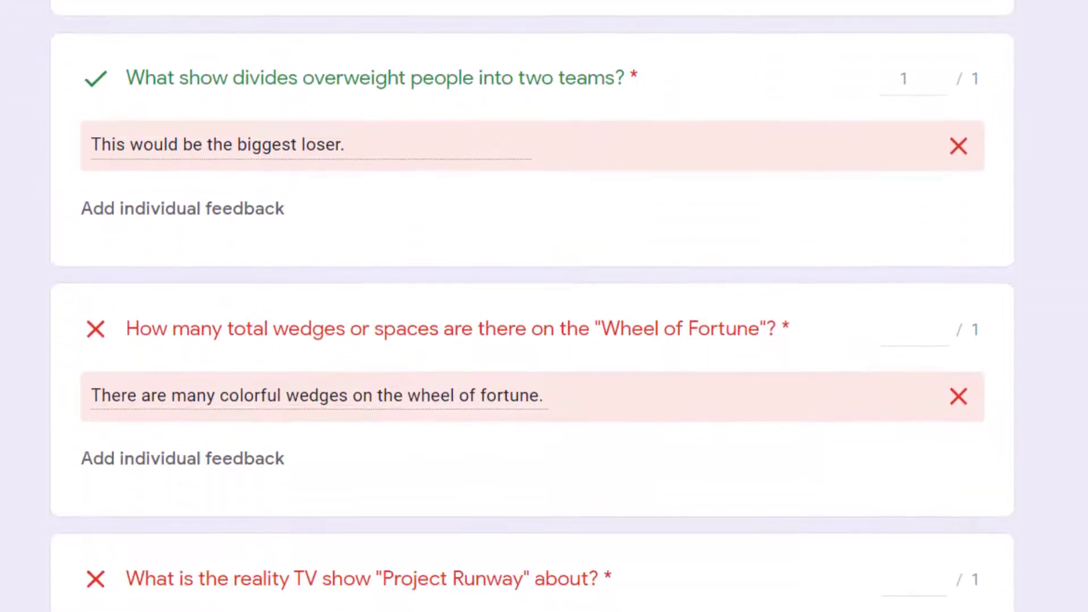
pyautogui.scroll(12, 532, 306)
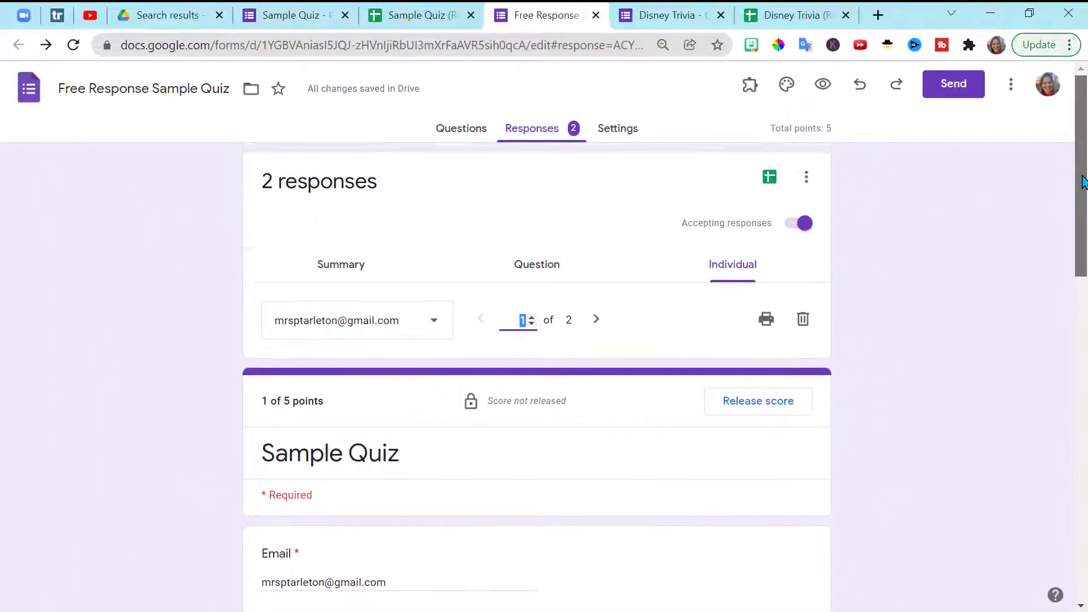
# Step: Send the quiz responses to a newly created spreadsheet
pyautogui.click(769, 178)
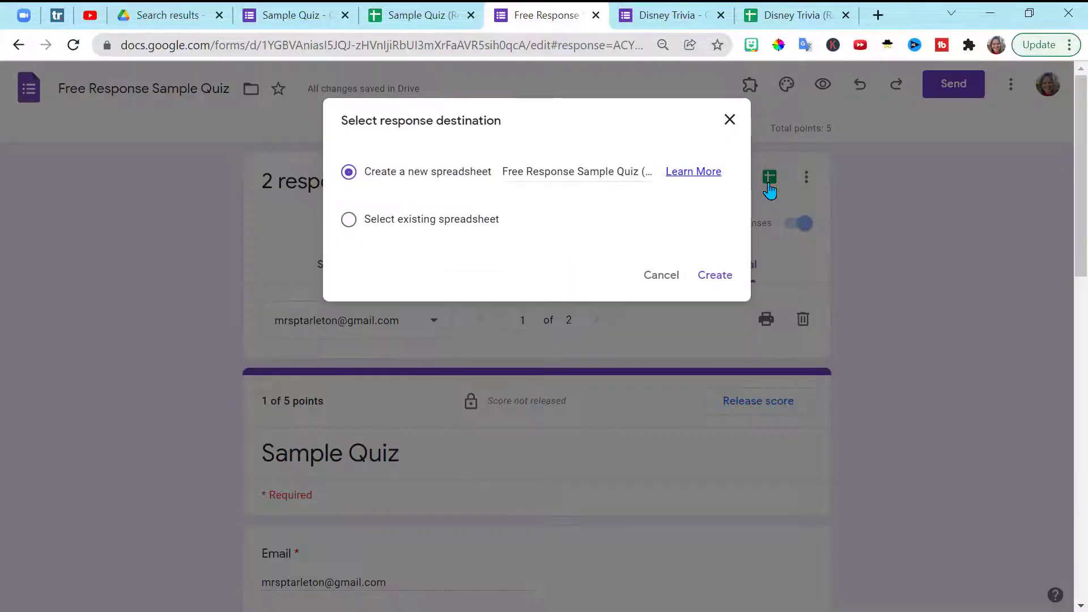
pyautogui.press('Return')
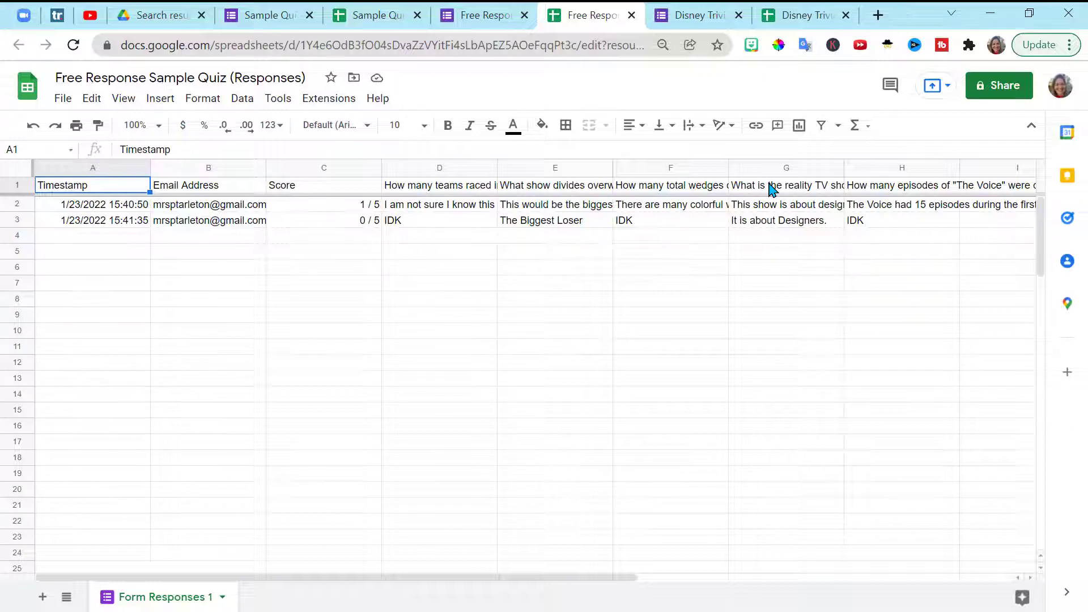
pyautogui.rightClick(309, 167)
pyautogui.click(383, 263)
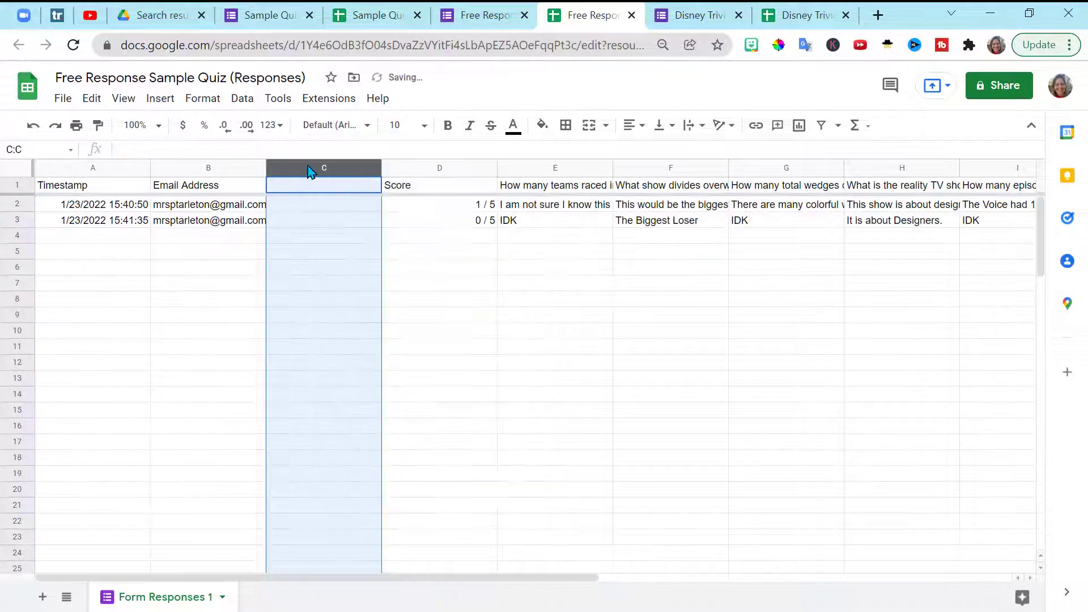
pyautogui.click(351, 210)
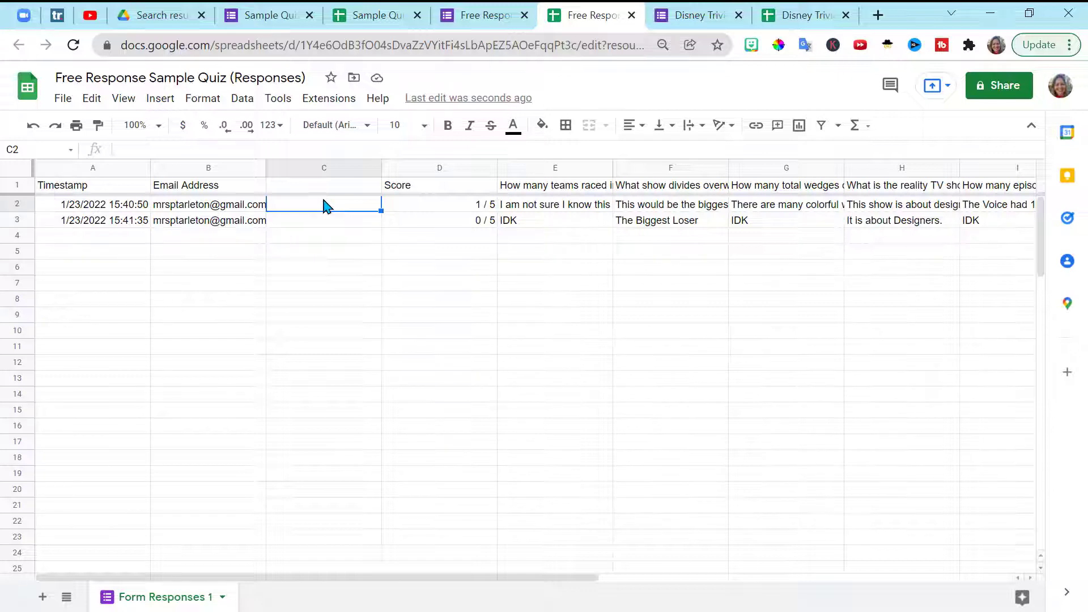
pyautogui.hotkey('ctrl', 'z')
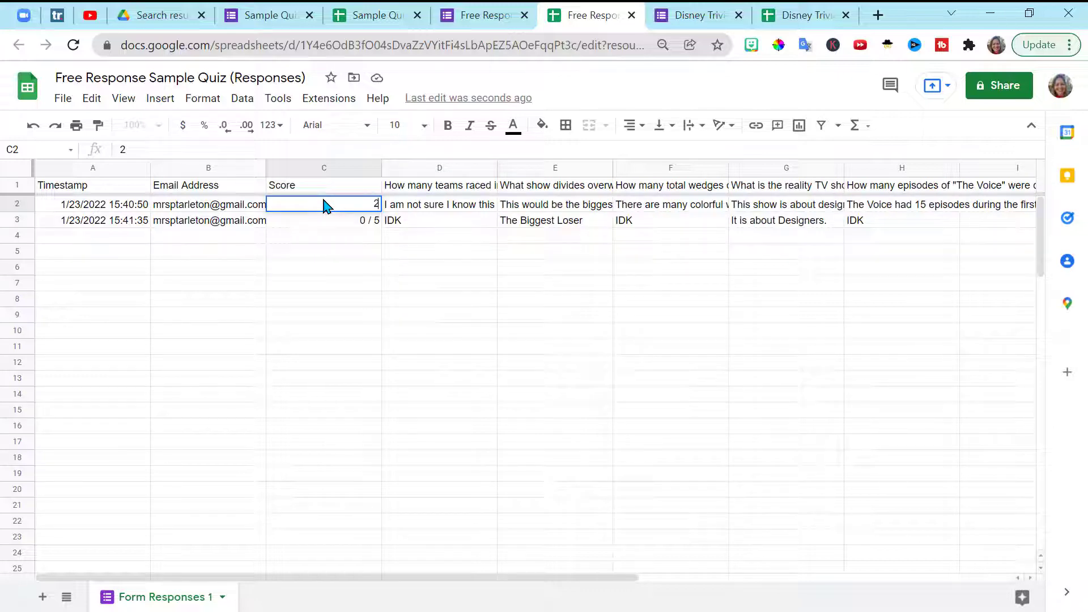
# Step: Enter manual scores 2/5 in C2 and 3/5 in C3
pyautogui.write('/5')
pyautogui.press('Return')
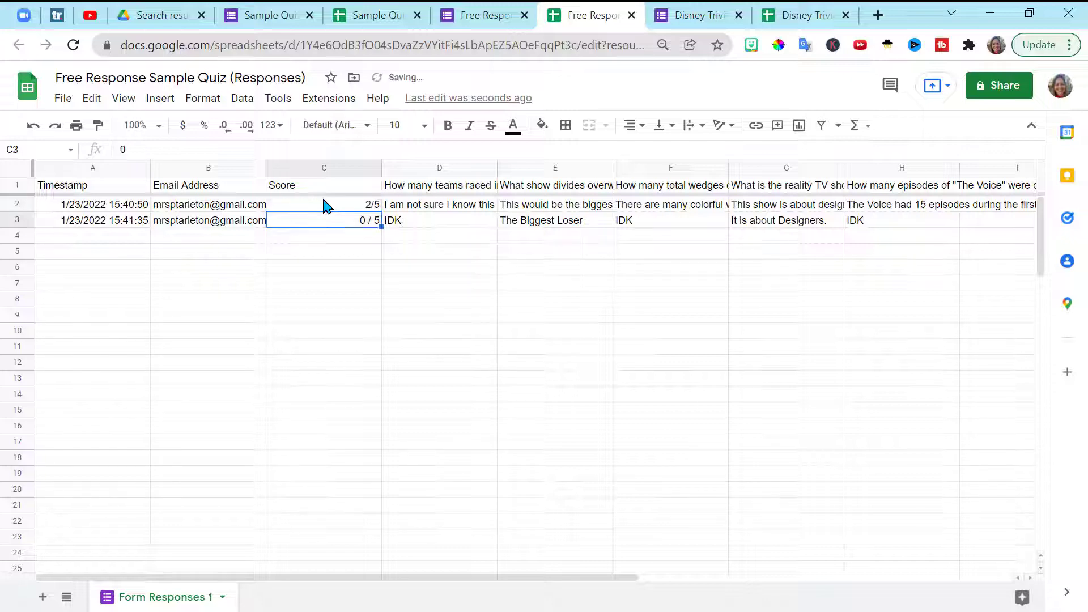
pyautogui.press('BackSpace')
pyautogui.write('3/5')
pyautogui.hotkey('ctrl', 'Return')
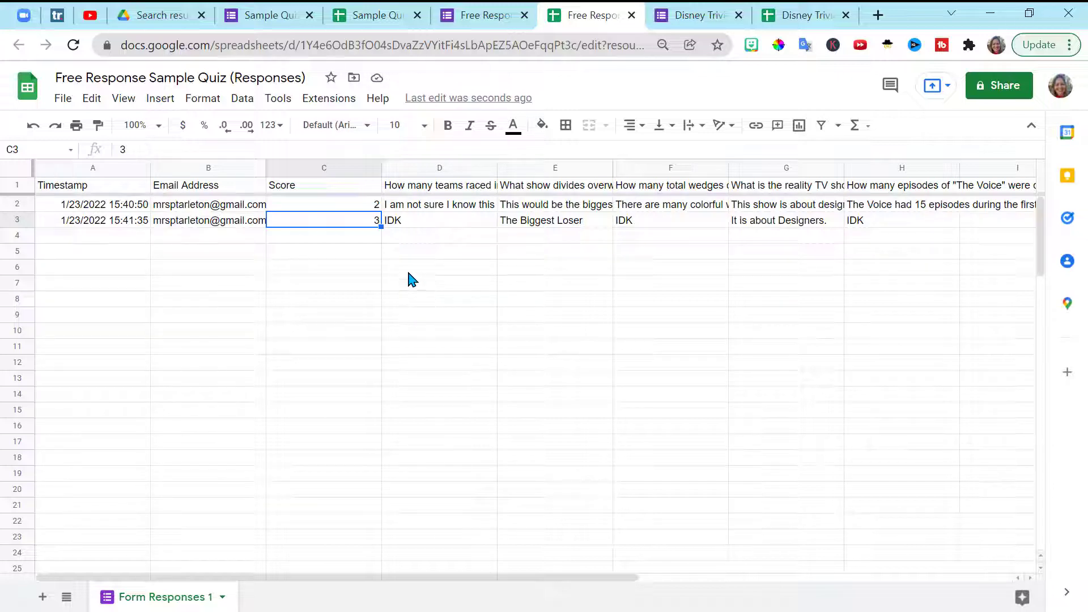
pyautogui.rightClick(341, 168)
# Step: Insert a column before Score and fill =(D2/5)*100 down to C11, giving 40 and 60
pyautogui.click(428, 265)
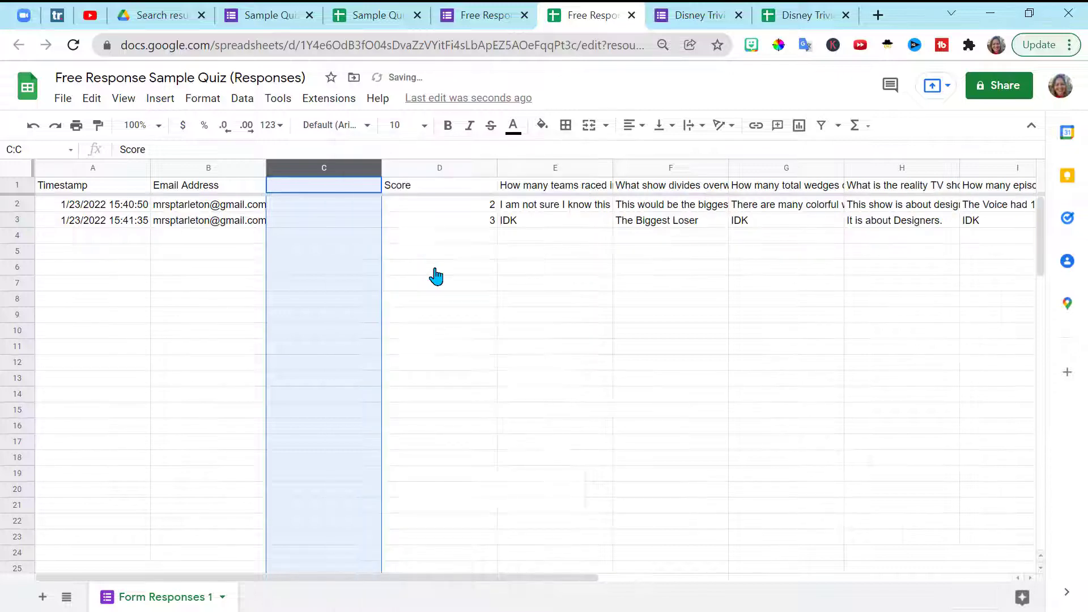
pyautogui.click(314, 209)
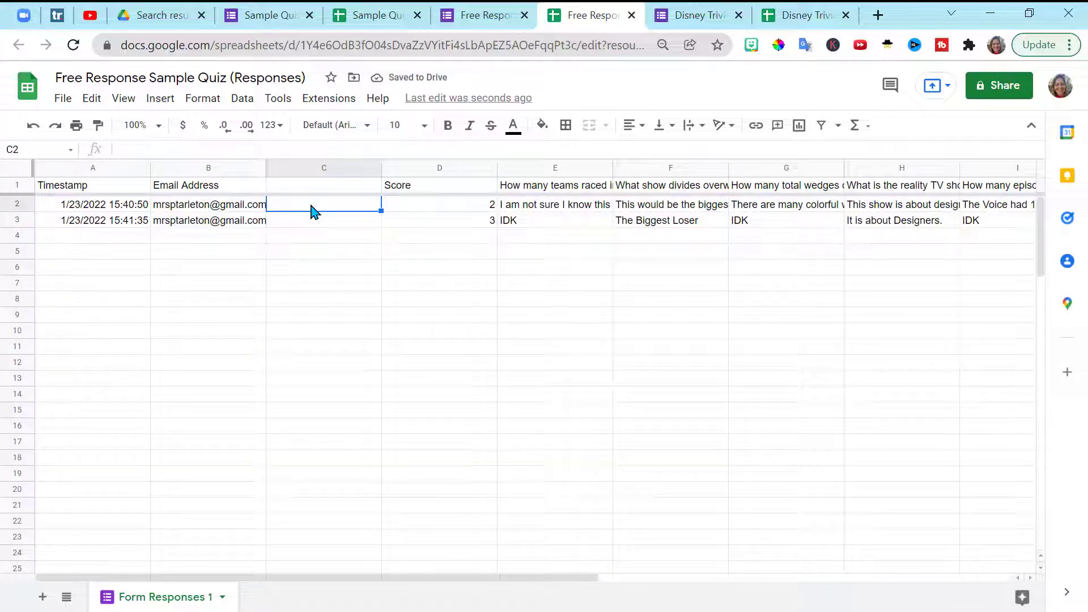
pyautogui.write('=(')
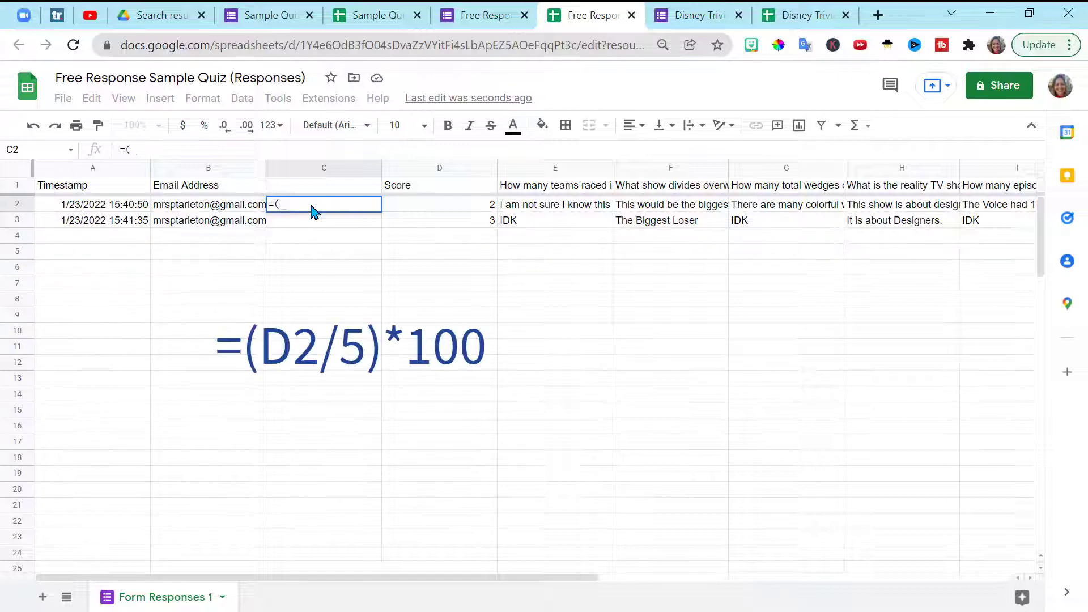
pyautogui.click(426, 210)
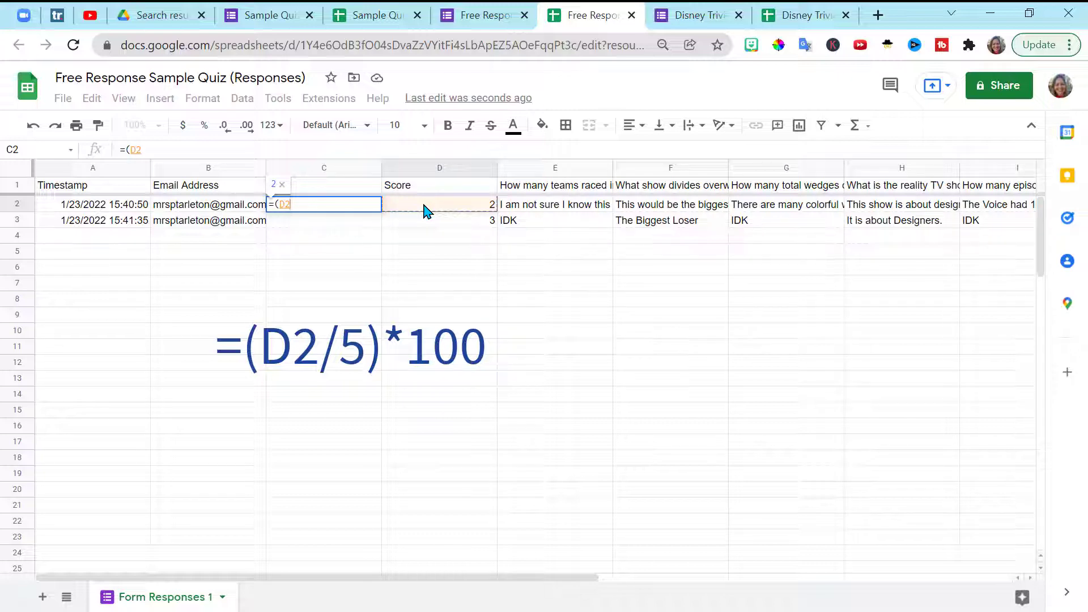
pyautogui.write('/5)*100')
pyautogui.press('Return')
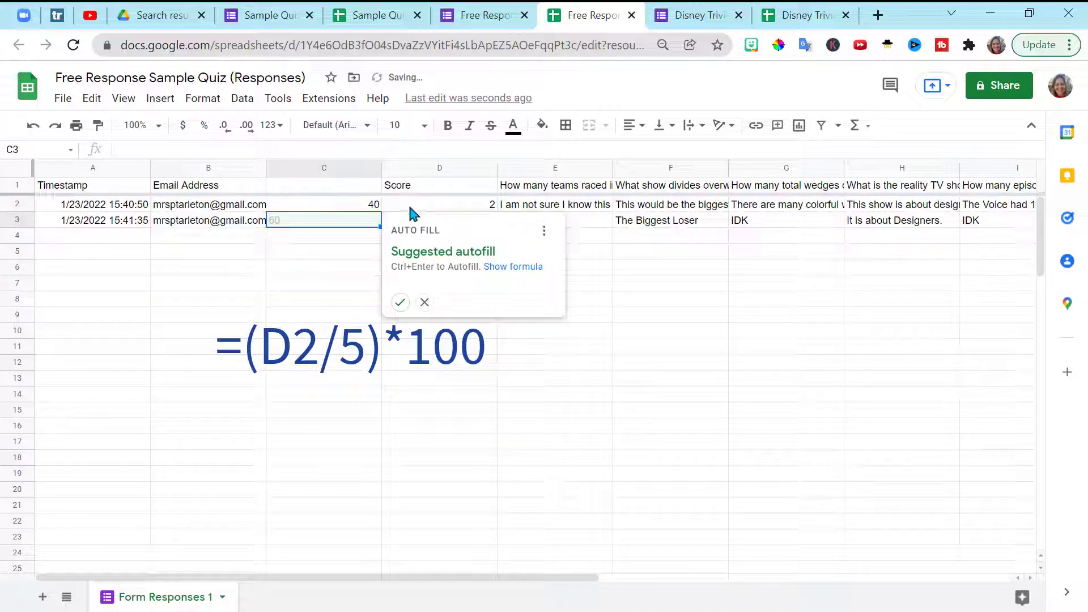
pyautogui.click(379, 207)
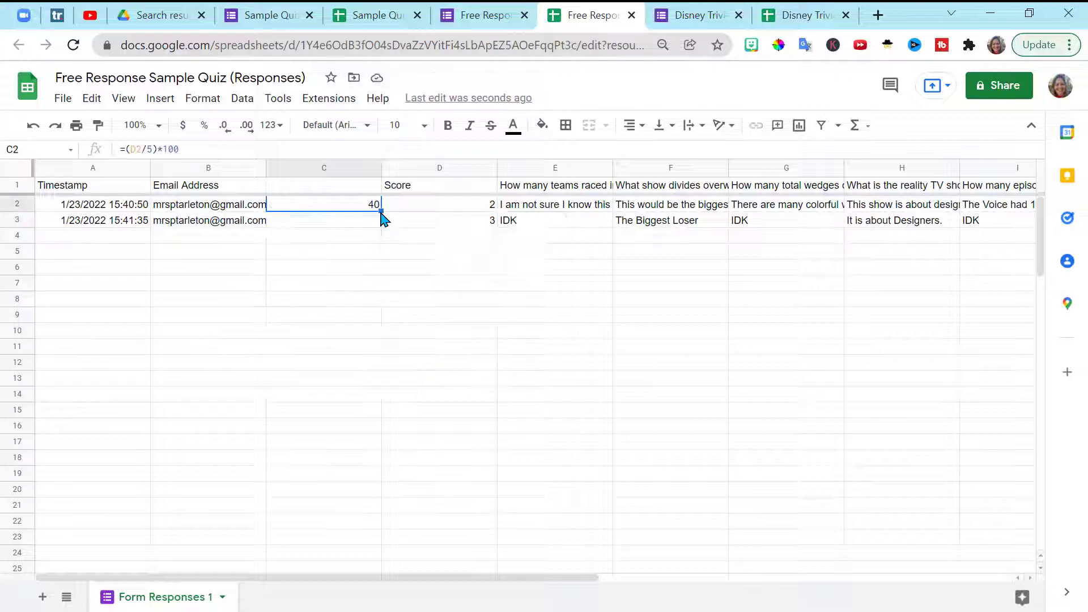
pyautogui.moveTo(380, 211); pyautogui.dragTo(388, 342)
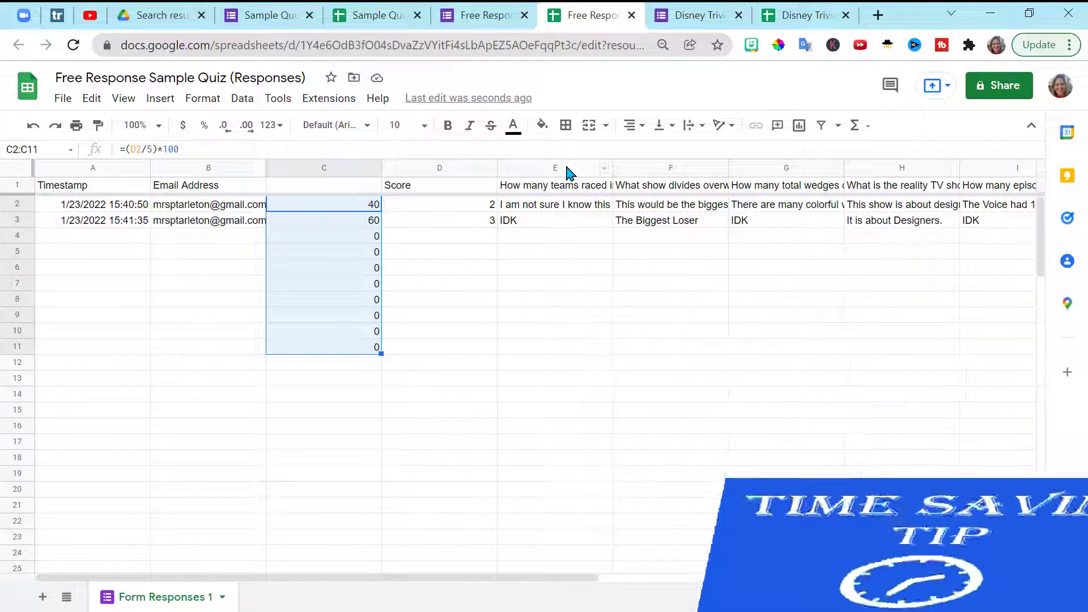
# Step: Give answer cells E2, E4 and F2 a bright green fill
pyautogui.click(568, 167)
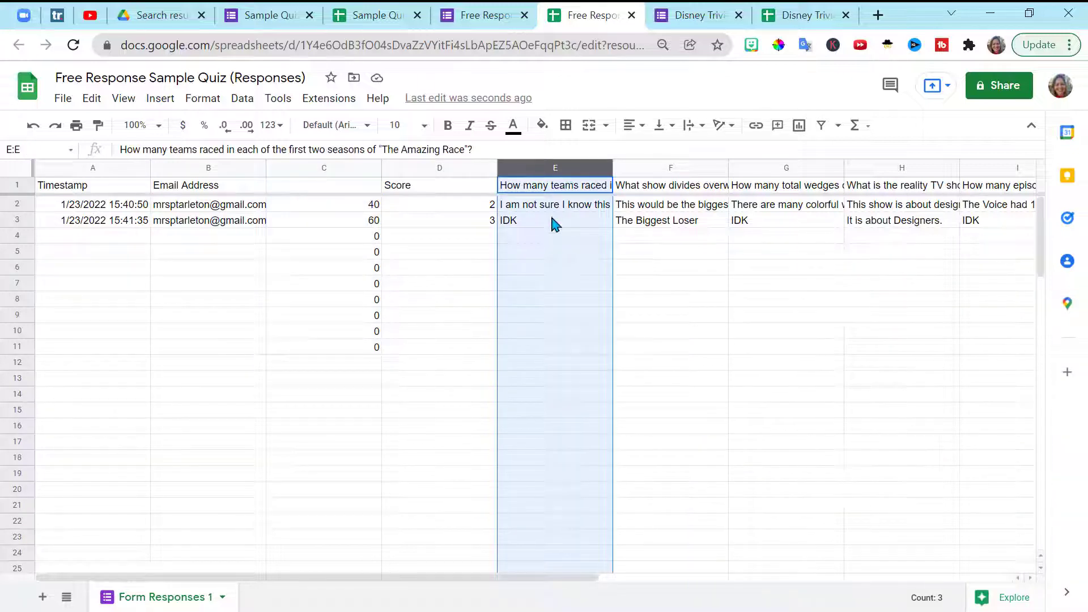
pyautogui.hotkey('ctrl', 'alt', 'shift', '1')
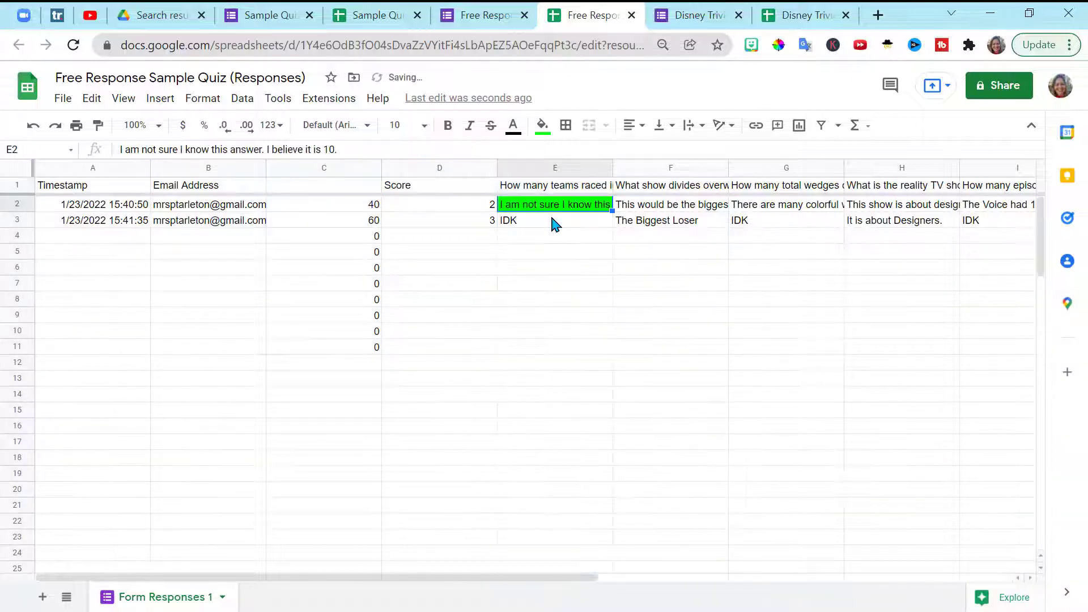
pyautogui.click(547, 235)
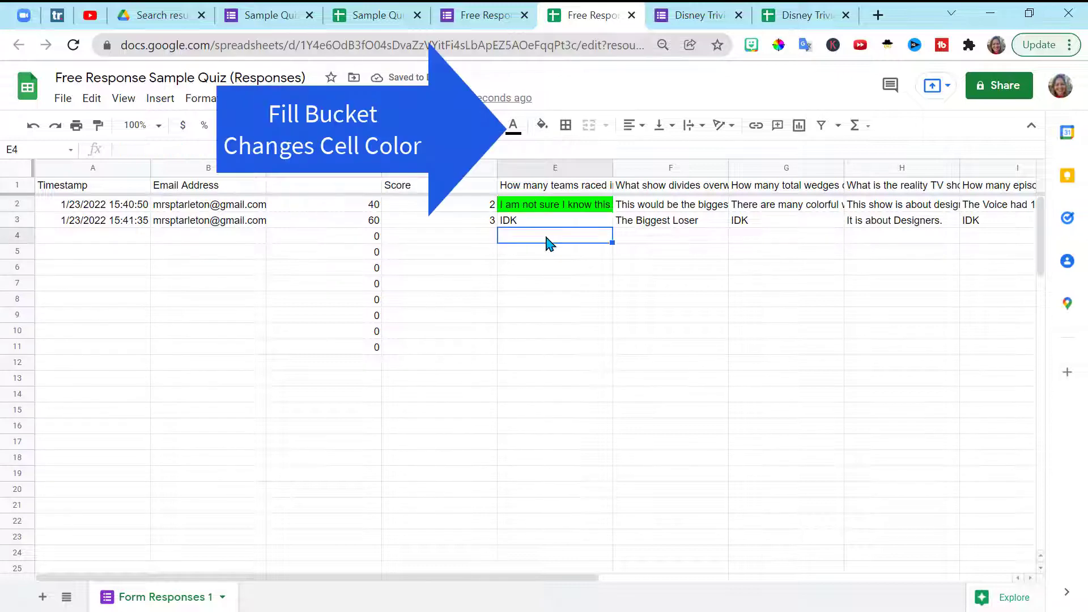
pyautogui.click(543, 125)
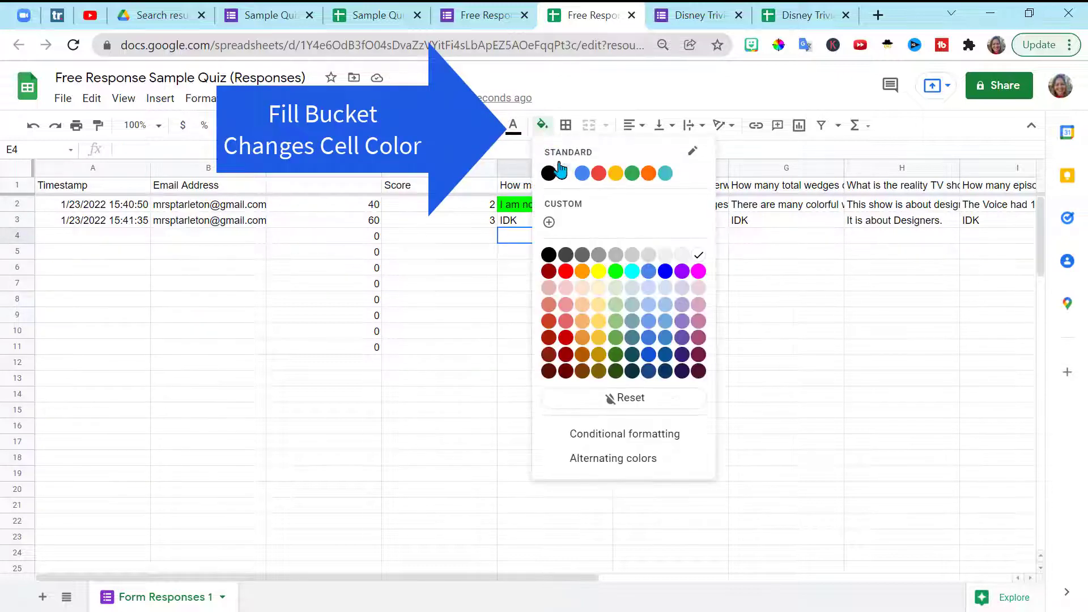
pyautogui.click(616, 274)
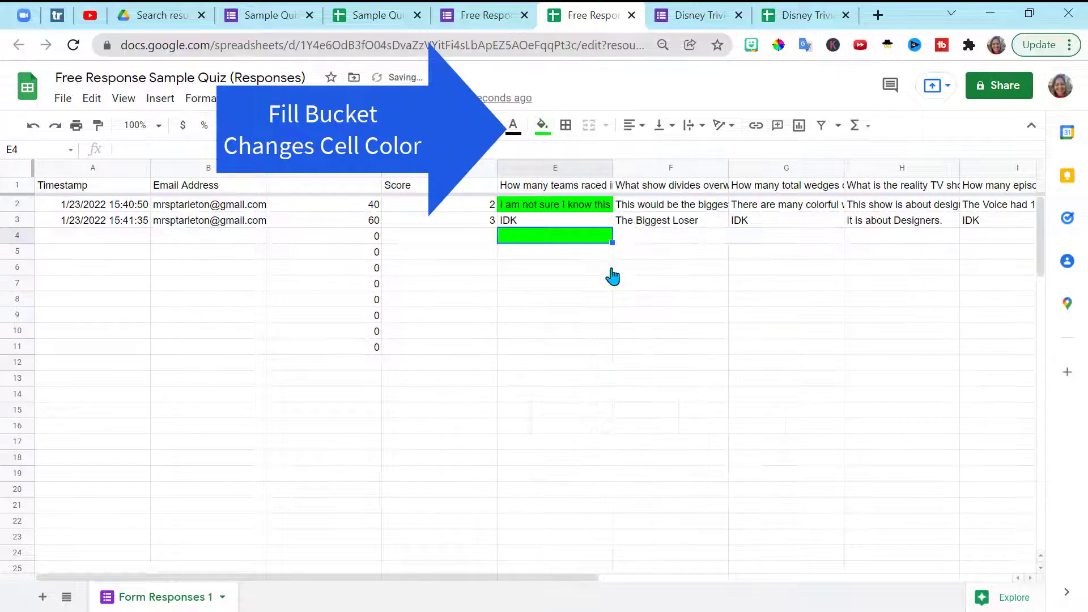
pyautogui.click(578, 259)
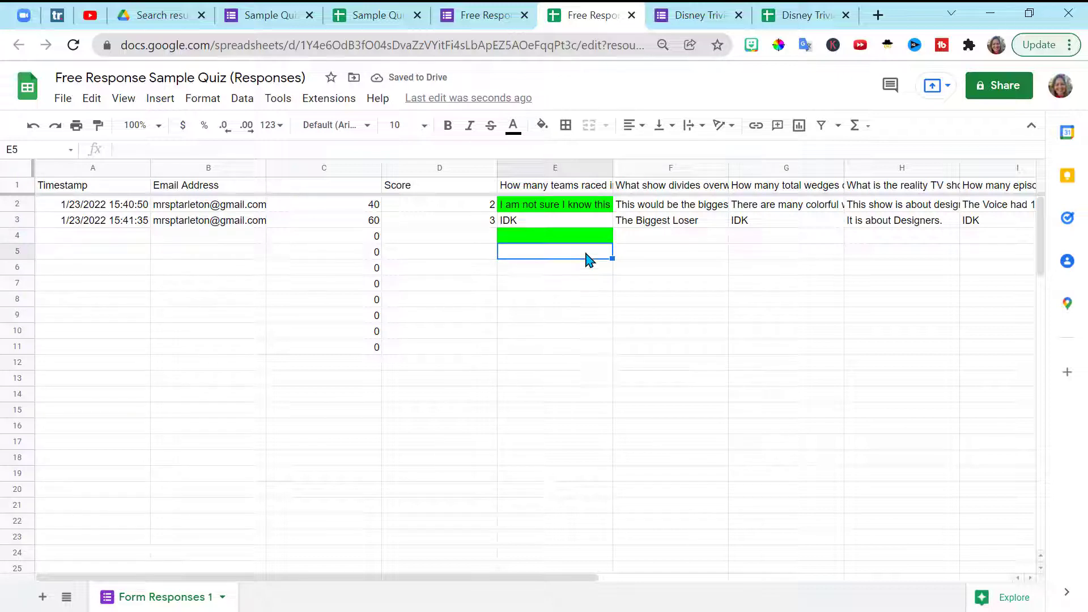
pyautogui.click(649, 207)
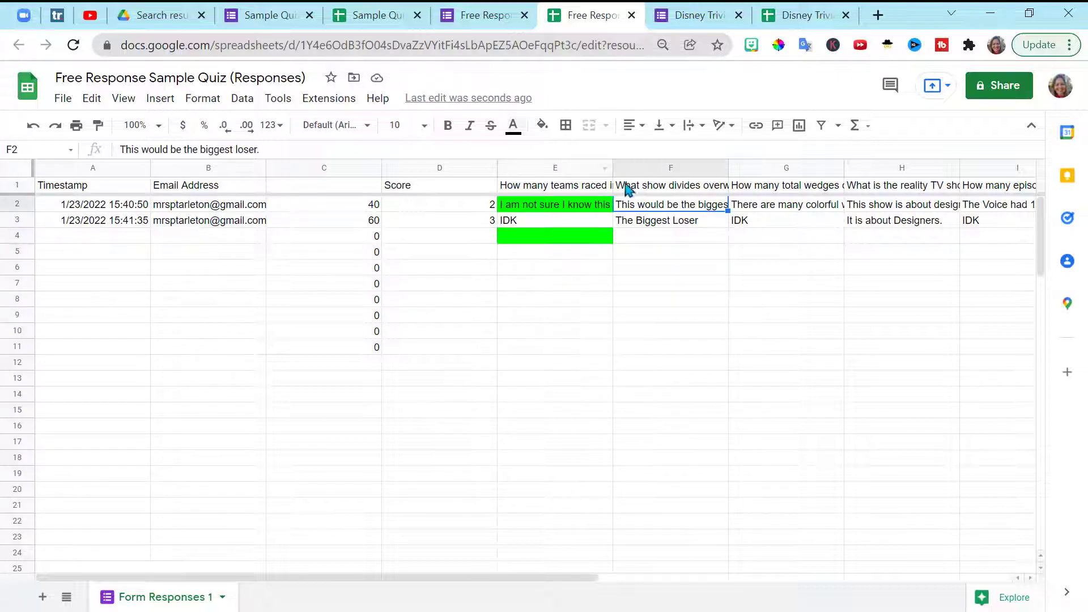
pyautogui.click(540, 125)
pyautogui.click(615, 272)
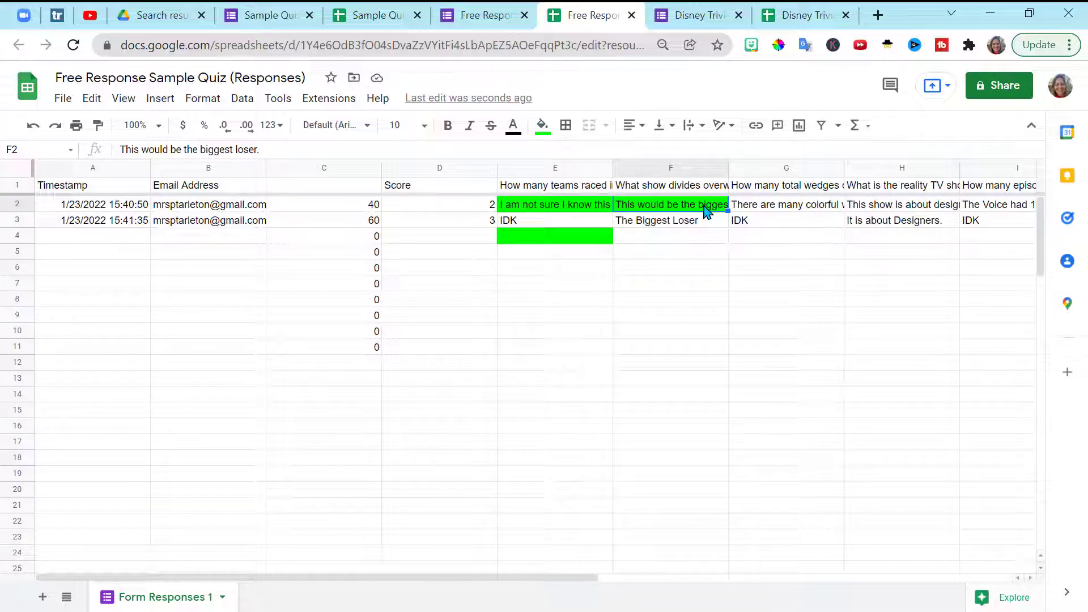
pyautogui.hscroll(5, 705, 212)
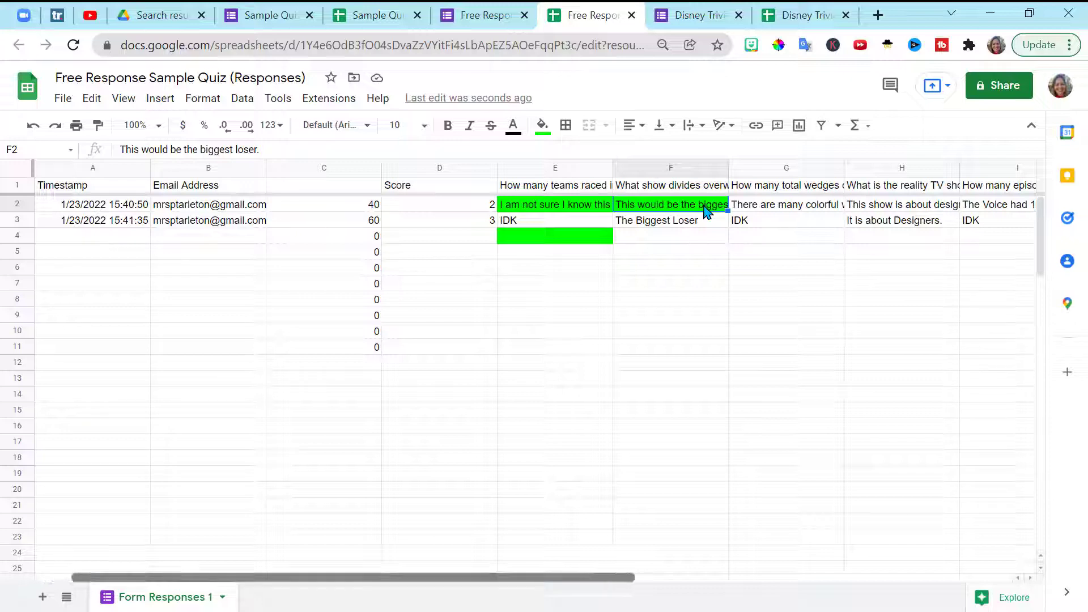